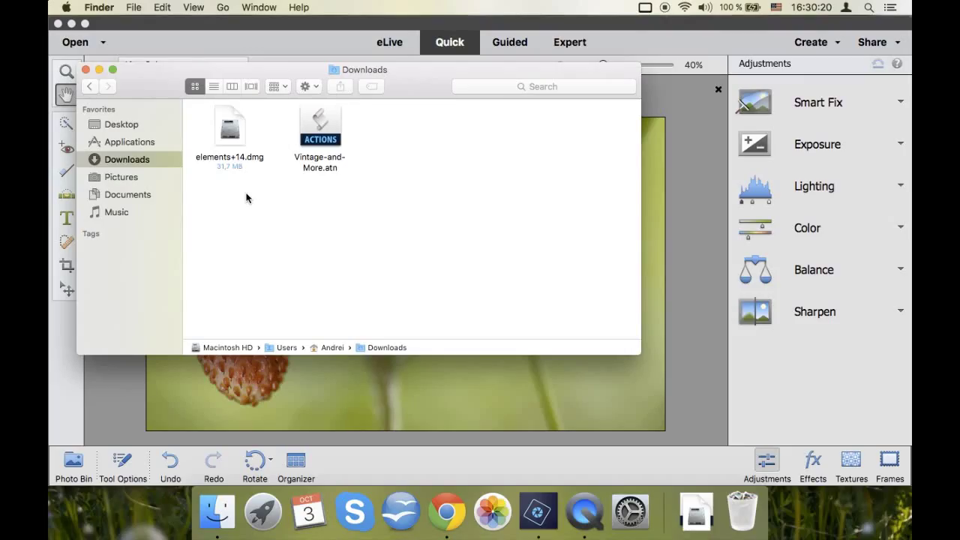
# Mount elements+14.dmg and launch its Setup installer past the unidentified-developer warning.
pyautogui.click(230, 139)
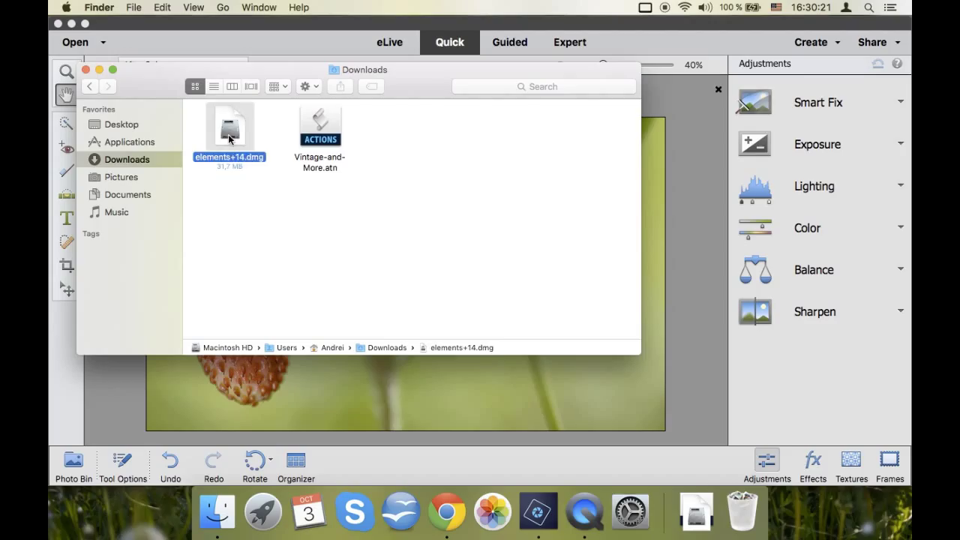
pyautogui.doubleClick(230, 139)
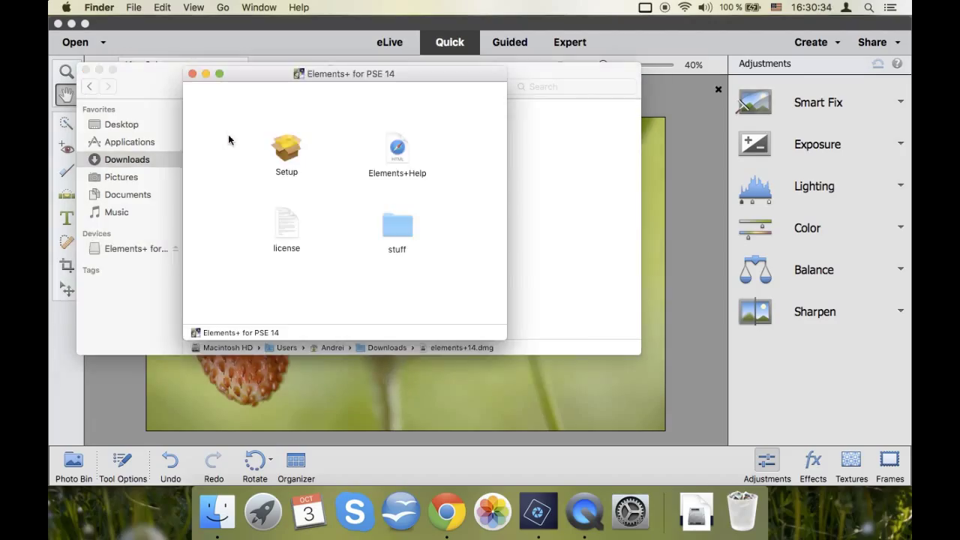
pyautogui.rightClick(282, 148)
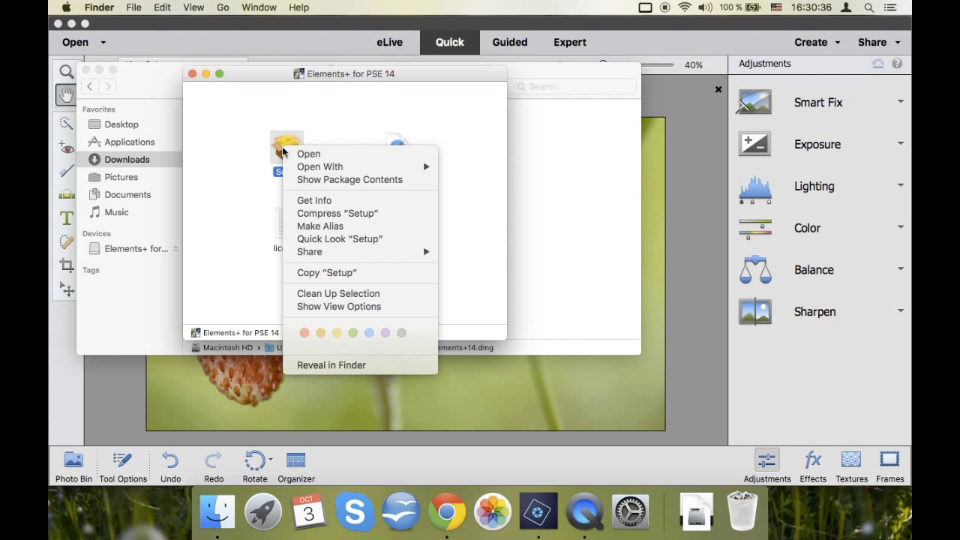
pyautogui.click(295, 155)
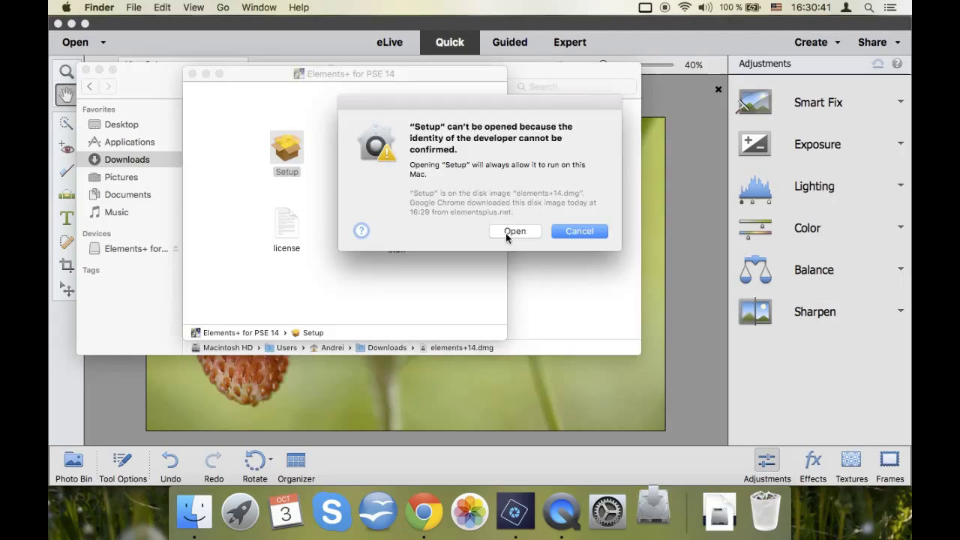
pyautogui.click(508, 232)
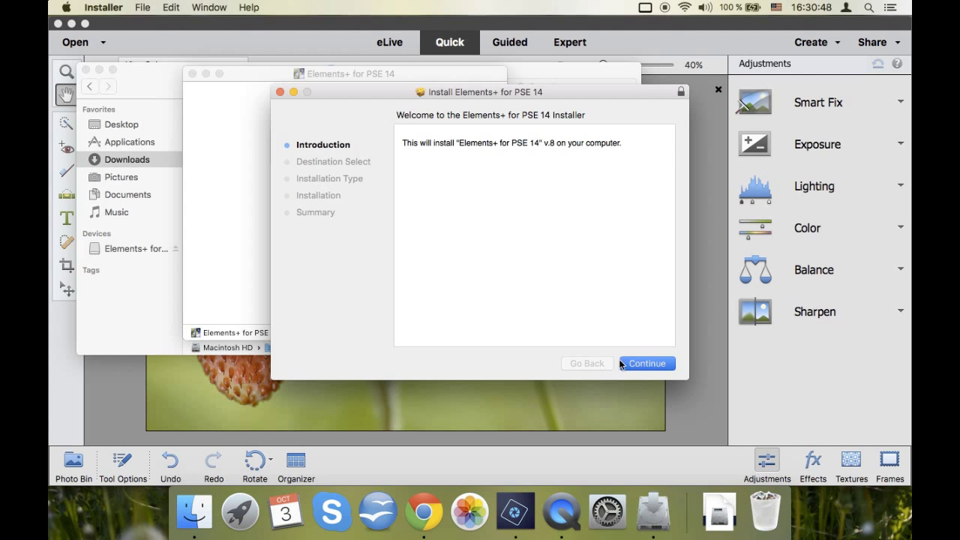
# Quit the Elements+ installer and move the disk image window aside.
pyautogui.click(279, 92)
pyautogui.moveTo(270, 75); pyautogui.dragTo(513, 155)
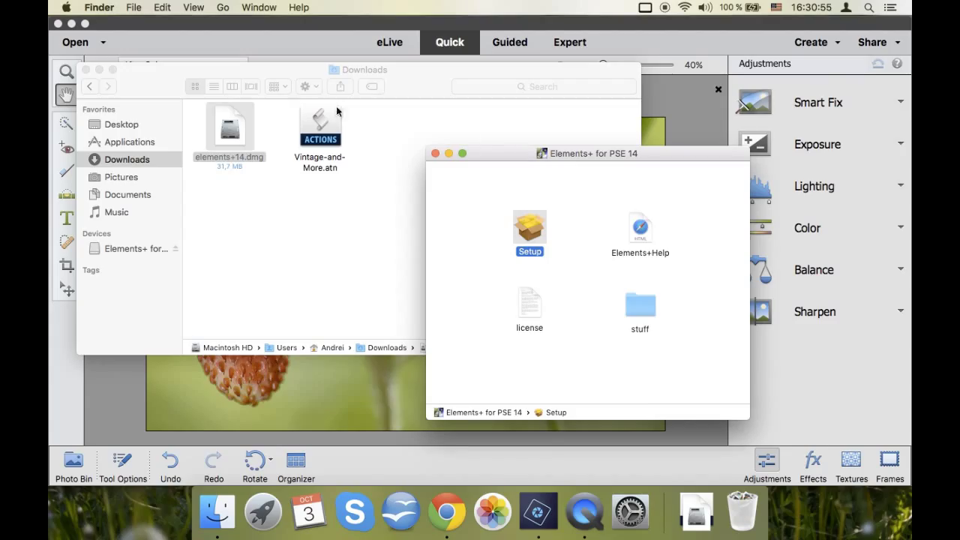
pyautogui.click(268, 72)
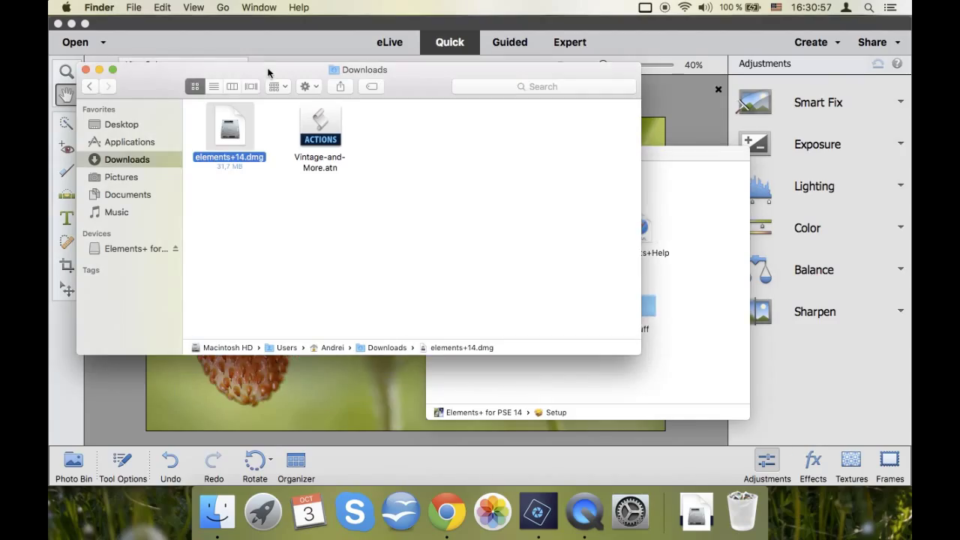
# Create a new folder named 'Elements+' inside Applications.
pyautogui.click(134, 147)
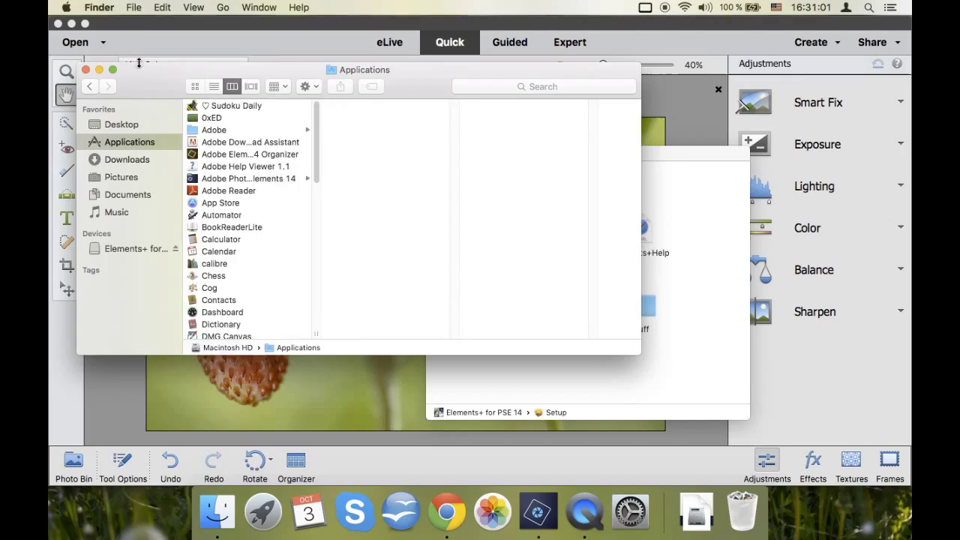
pyautogui.click(136, 9)
pyautogui.click(145, 37)
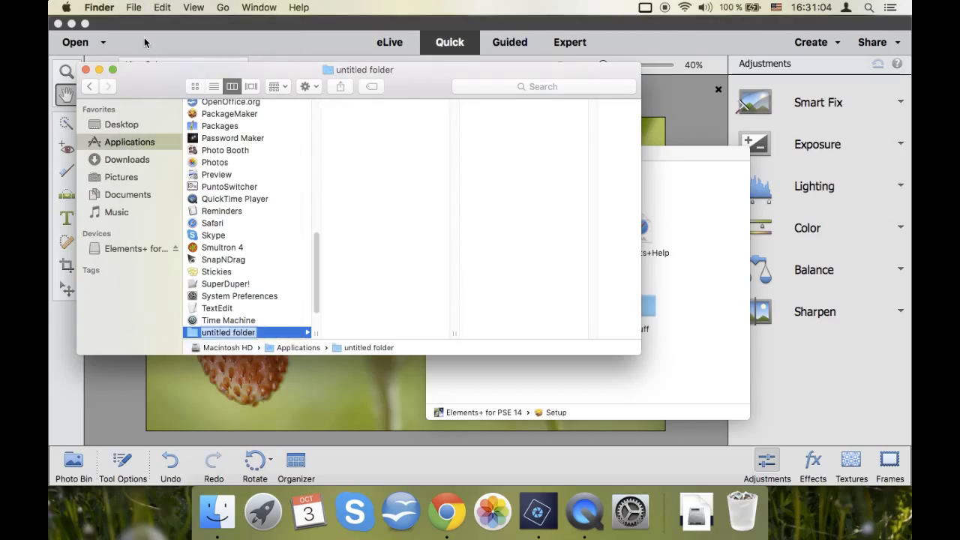
pyautogui.write('Ele')
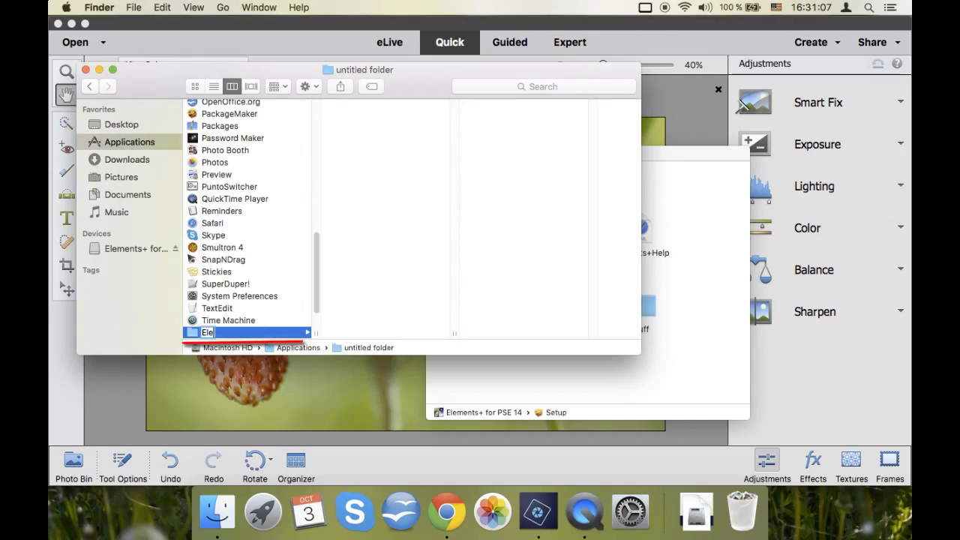
pyautogui.write('ments')
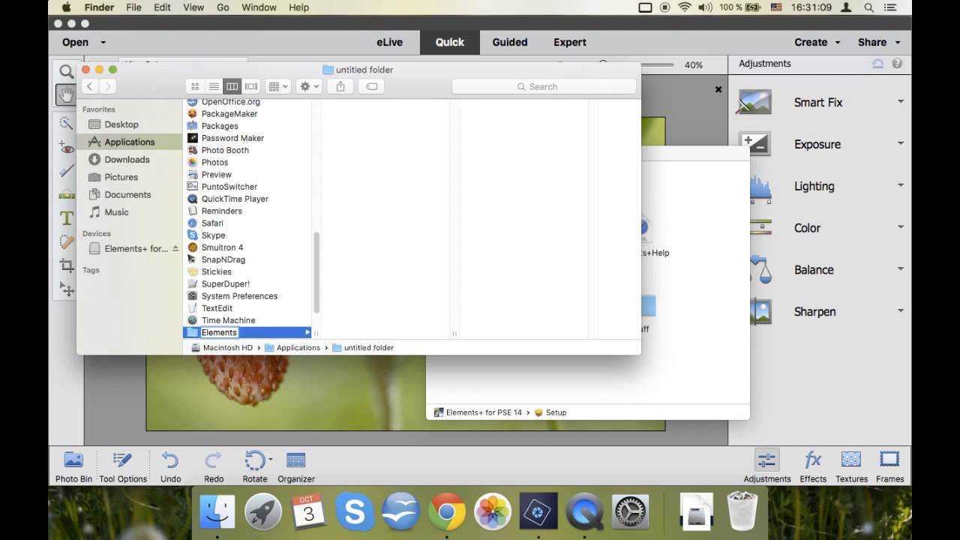
pyautogui.write('+')
pyautogui.press('Return')
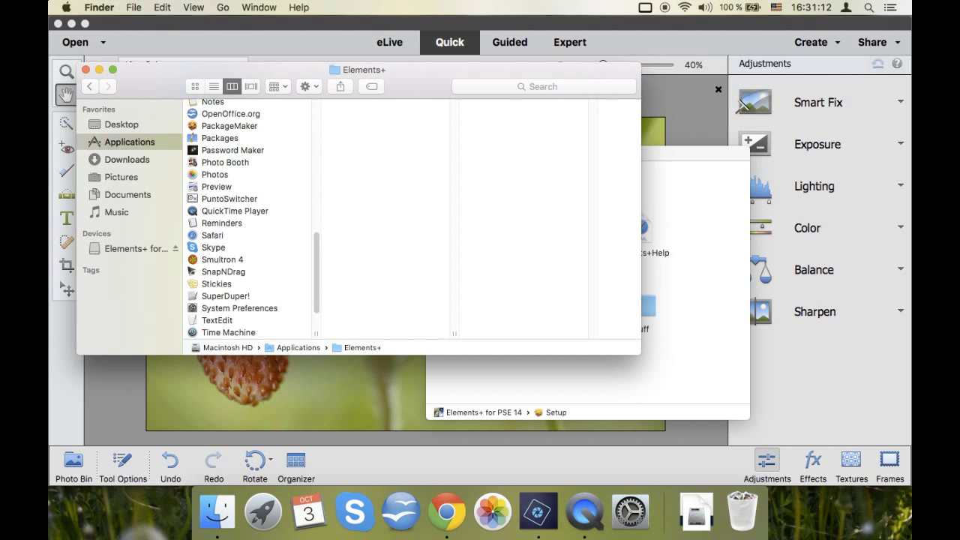
pyautogui.moveTo(318, 239); pyautogui.dragTo(318, 157)
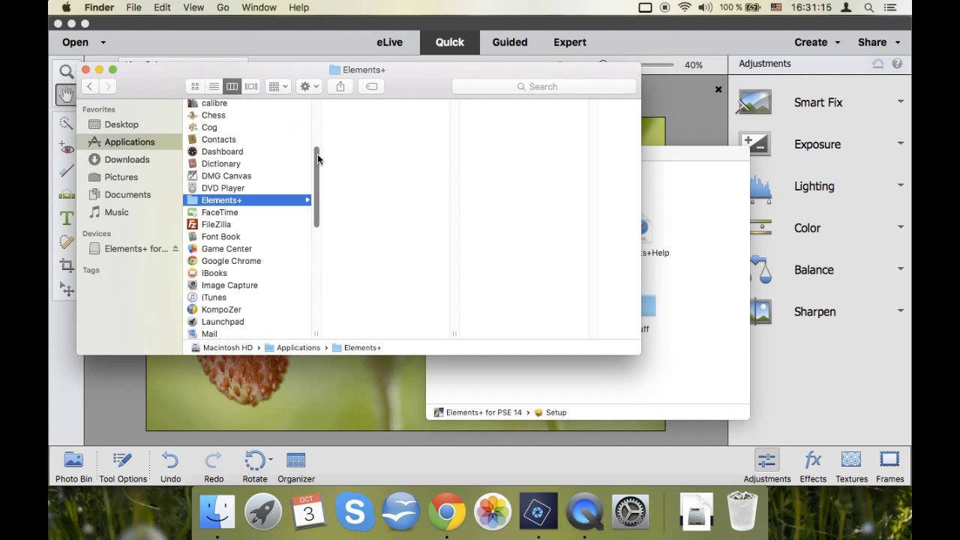
# Copy 14.0 from the disk image's stuff folder into Elements+, then close both disk image windows.
pyautogui.click(650, 157)
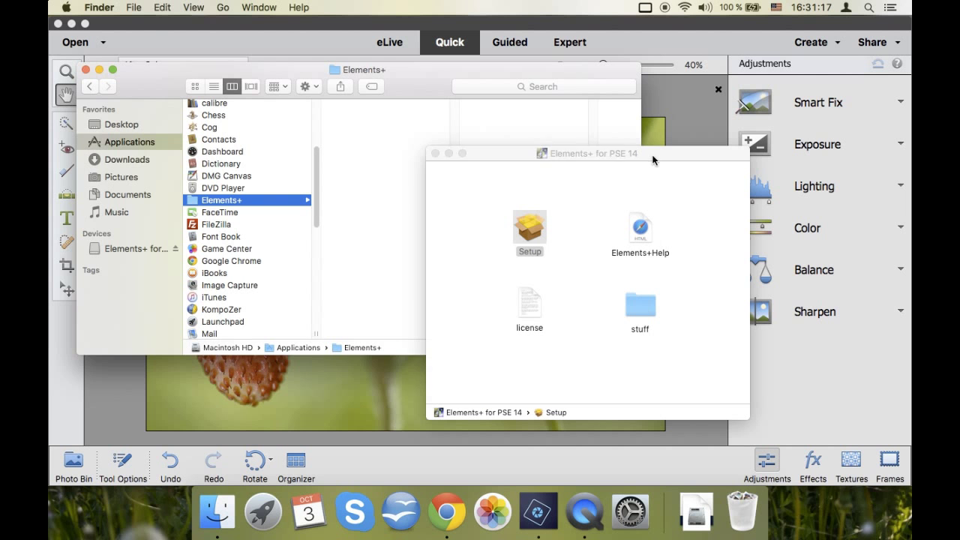
pyautogui.doubleClick(639, 305)
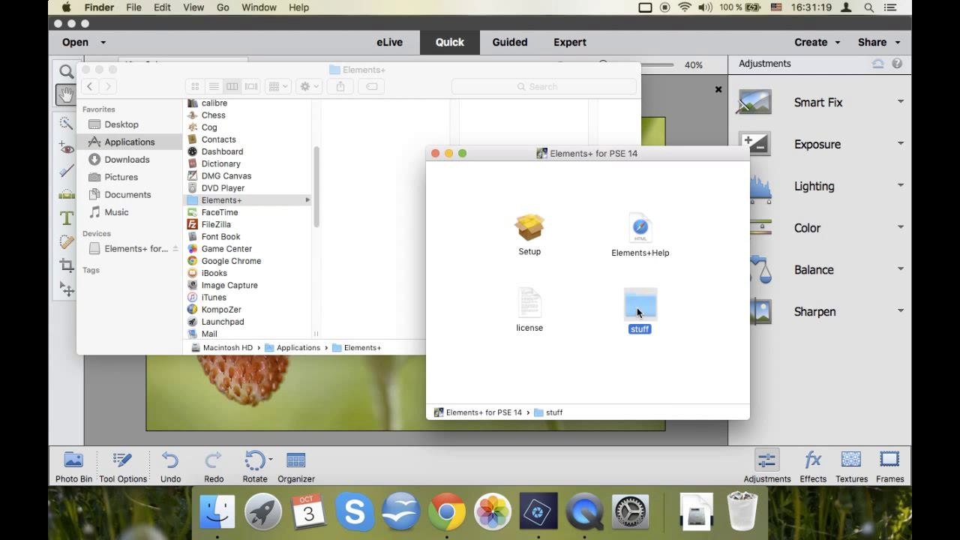
pyautogui.moveTo(278, 166); pyautogui.dragTo(572, 156)
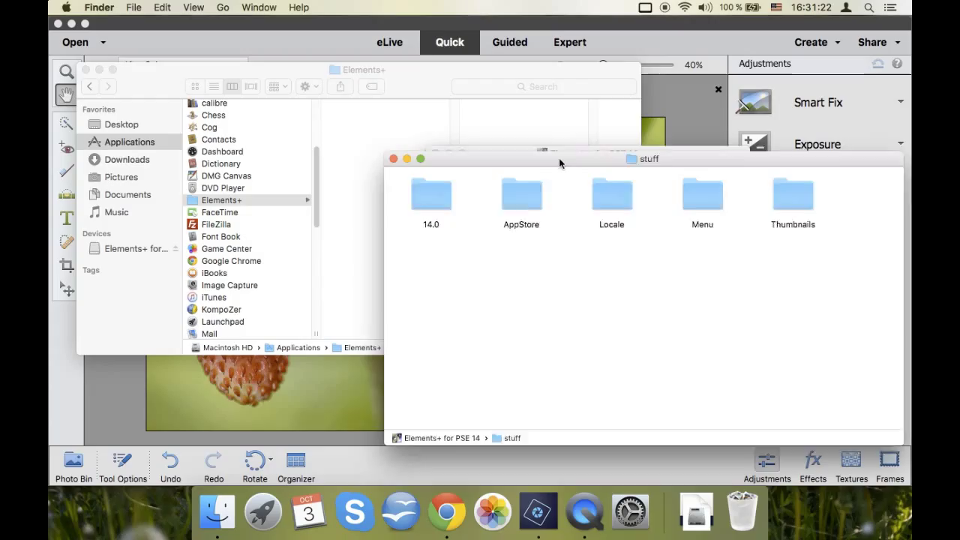
pyautogui.moveTo(462, 191); pyautogui.dragTo(360, 125)
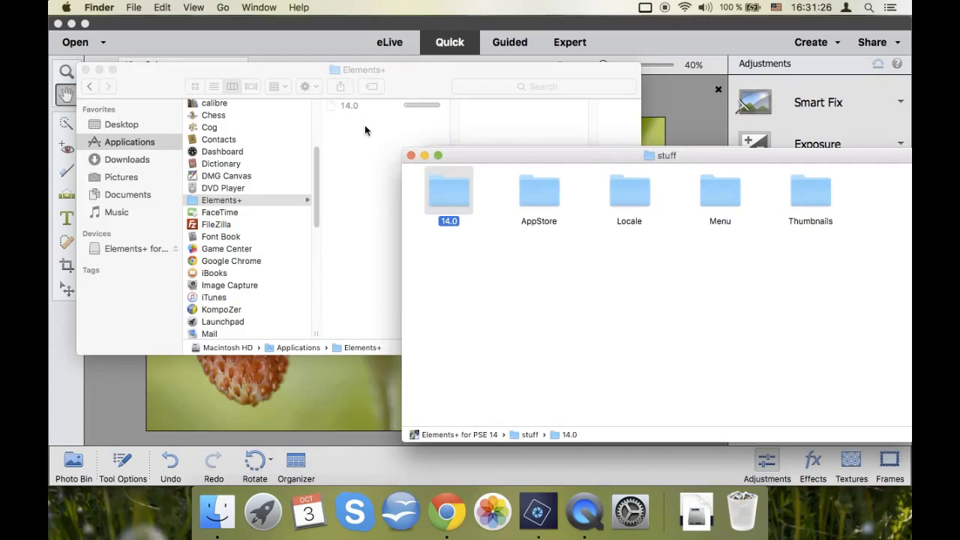
pyautogui.click(410, 155)
pyautogui.click(435, 153)
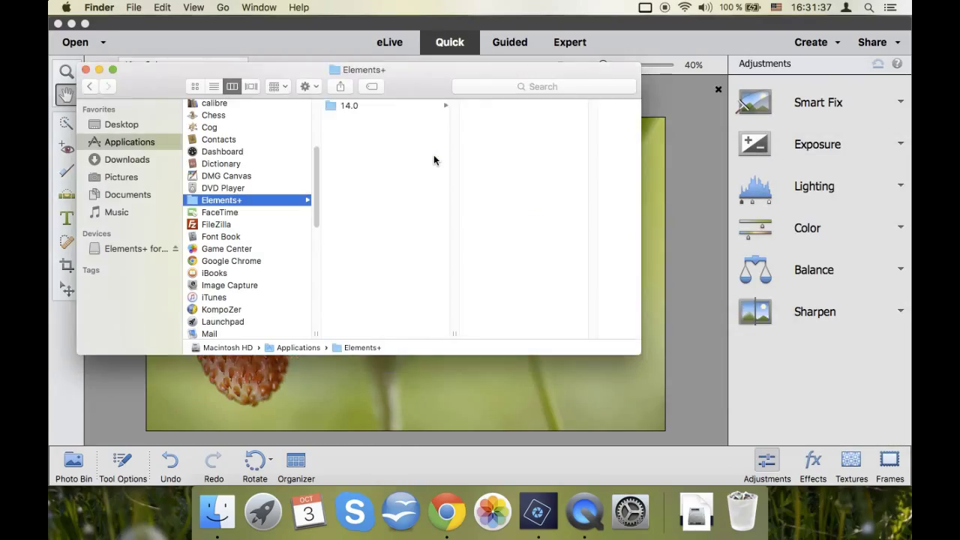
# Switch Photoshop Elements to Expert mode and show the Actions panel.
pyautogui.click(682, 159)
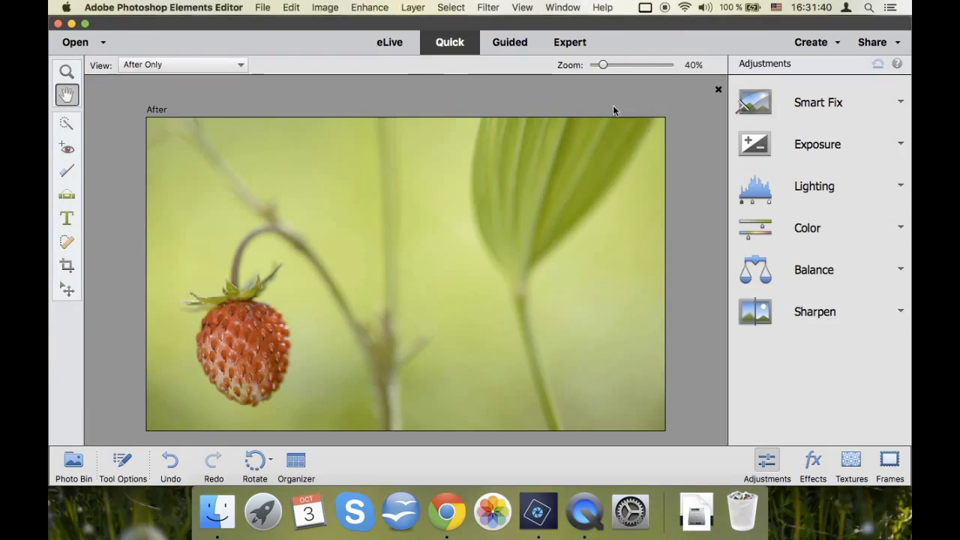
pyautogui.click(569, 46)
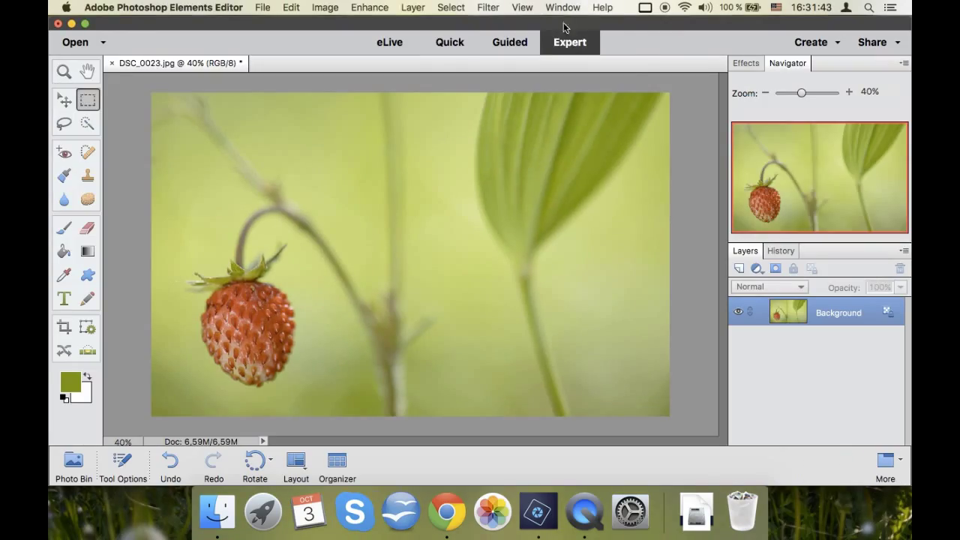
pyautogui.click(562, 7)
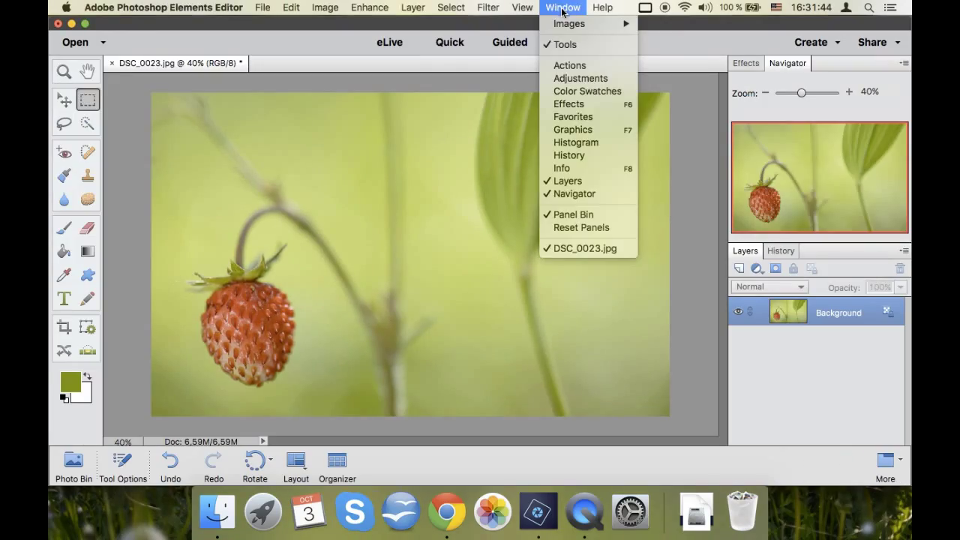
pyautogui.click(566, 67)
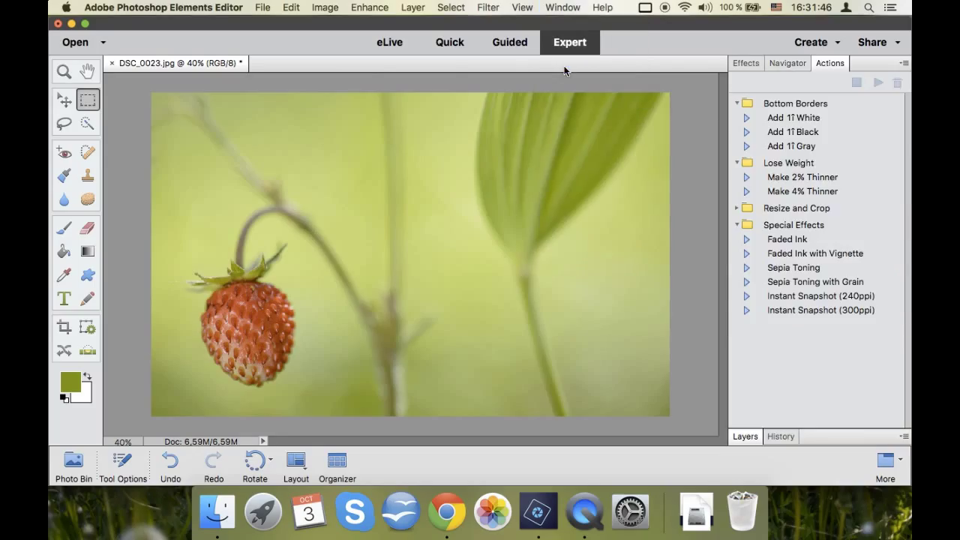
# Clear all existing actions from the Actions panel.
pyautogui.click(905, 63)
pyautogui.click(870, 137)
pyautogui.click(592, 194)
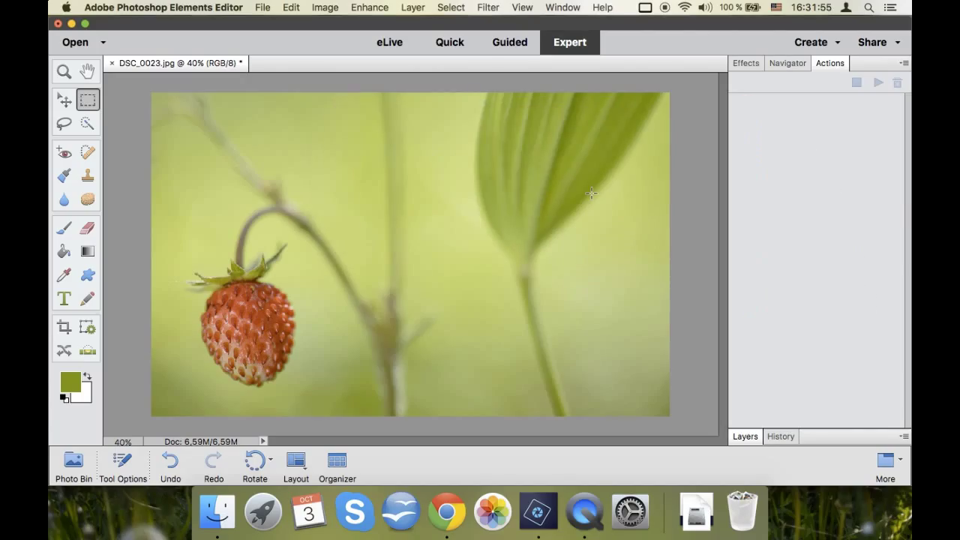
pyautogui.click(905, 64)
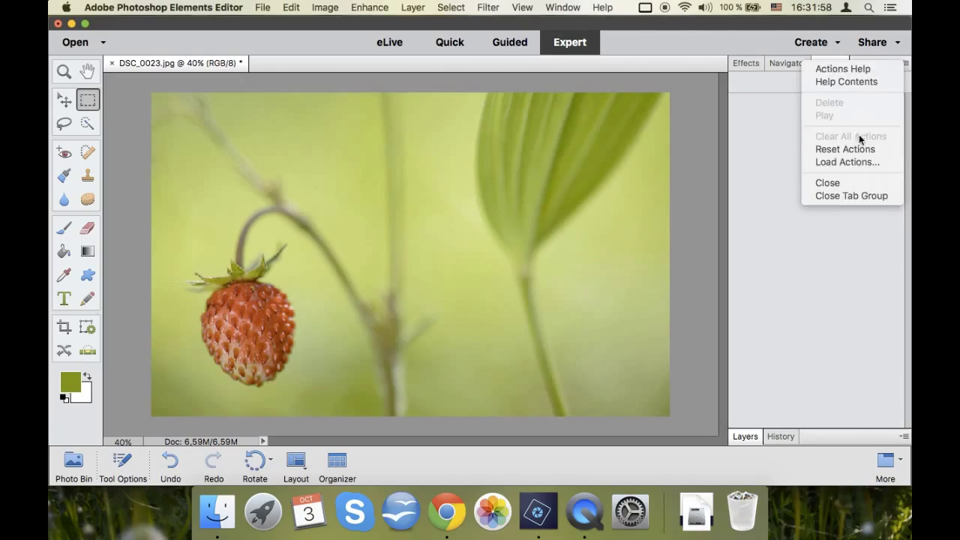
# Load Elements+.atn from Applications/Elements+/14.0/Actions/en into the Actions panel.
pyautogui.click(848, 163)
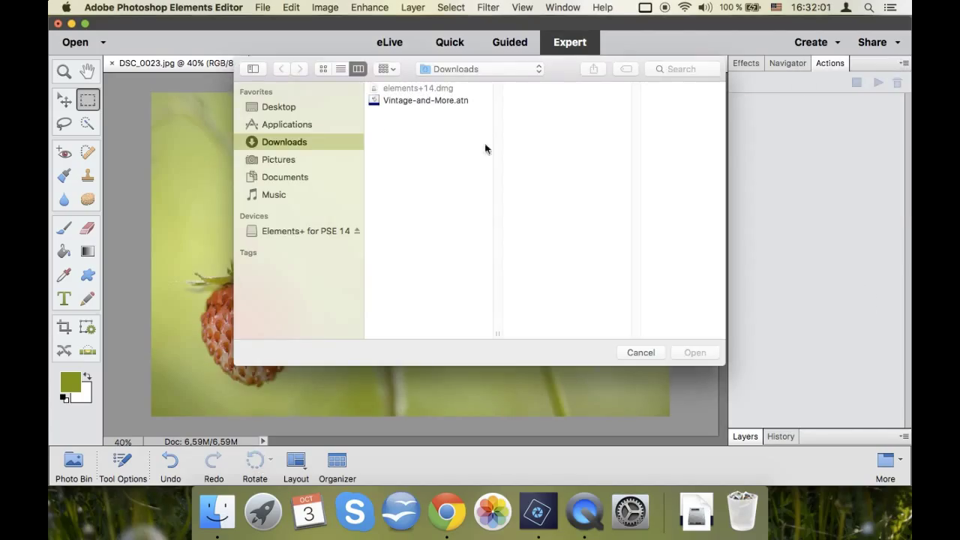
pyautogui.click(297, 126)
pyautogui.scroll(-2, 396, 196)
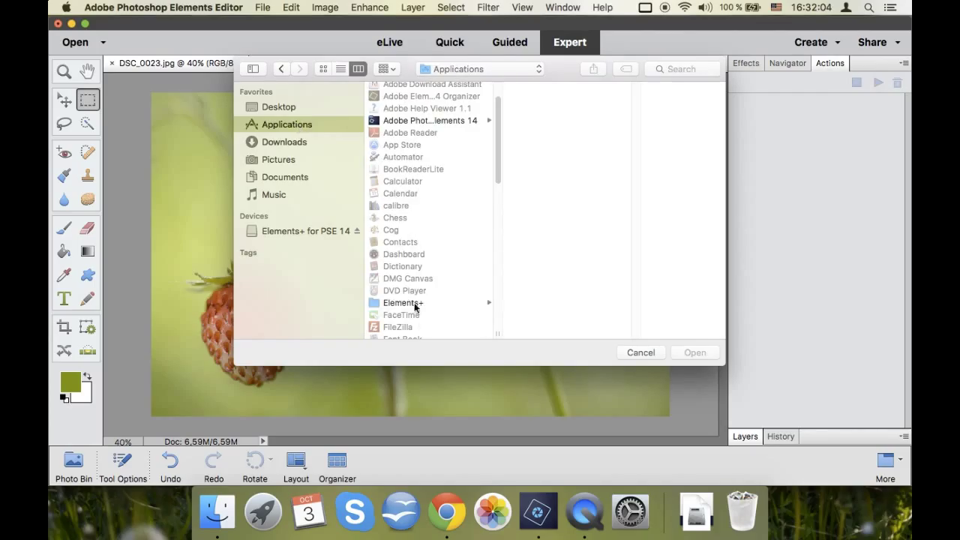
pyautogui.click(418, 304)
pyautogui.click(526, 88)
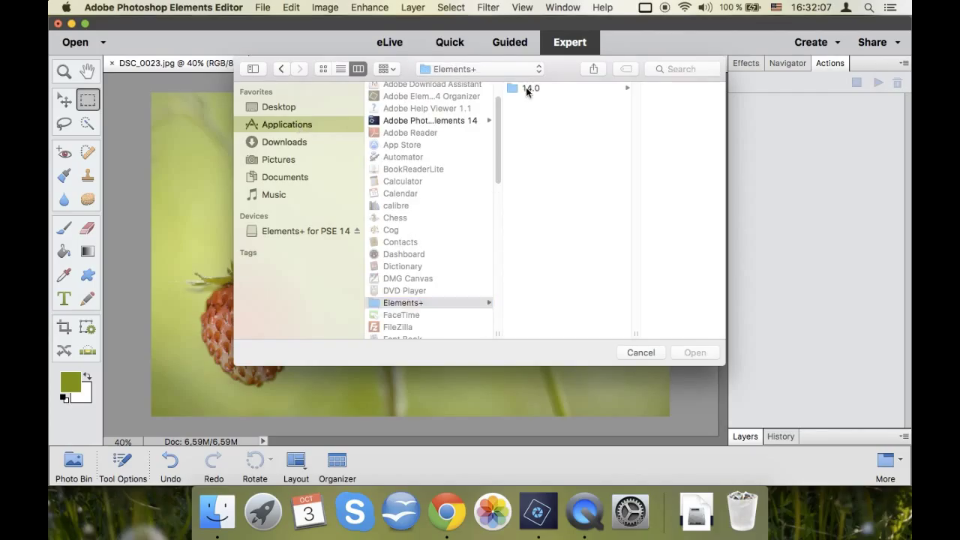
pyautogui.click(609, 88)
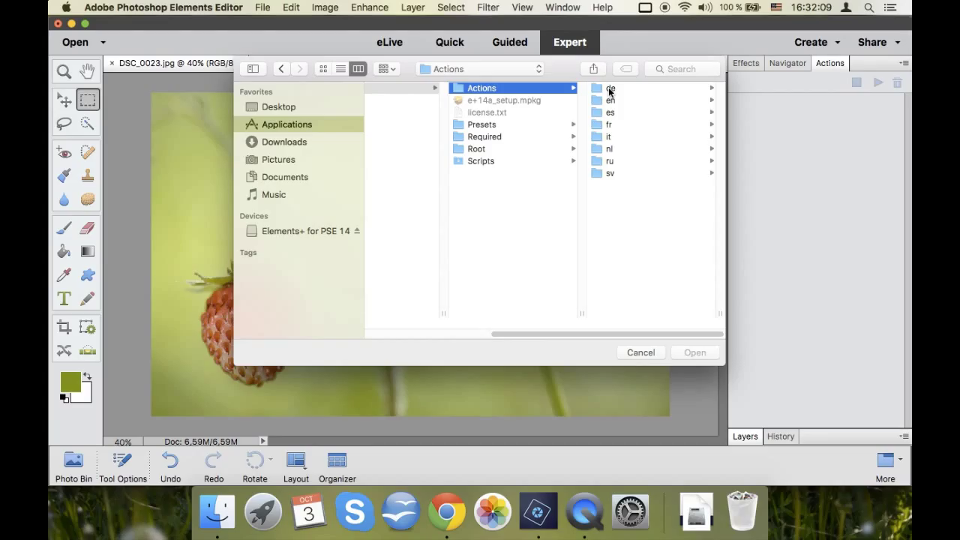
pyautogui.click(621, 101)
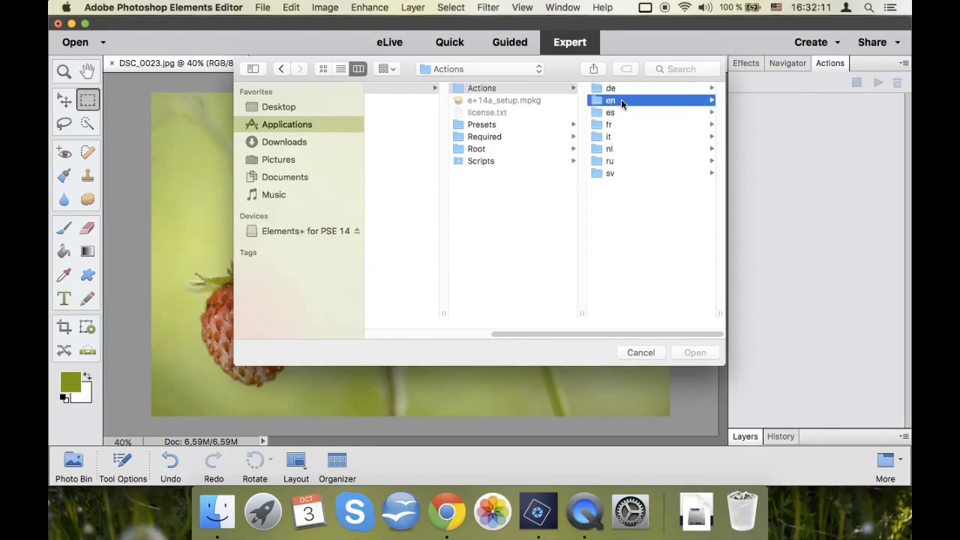
pyautogui.click(623, 114)
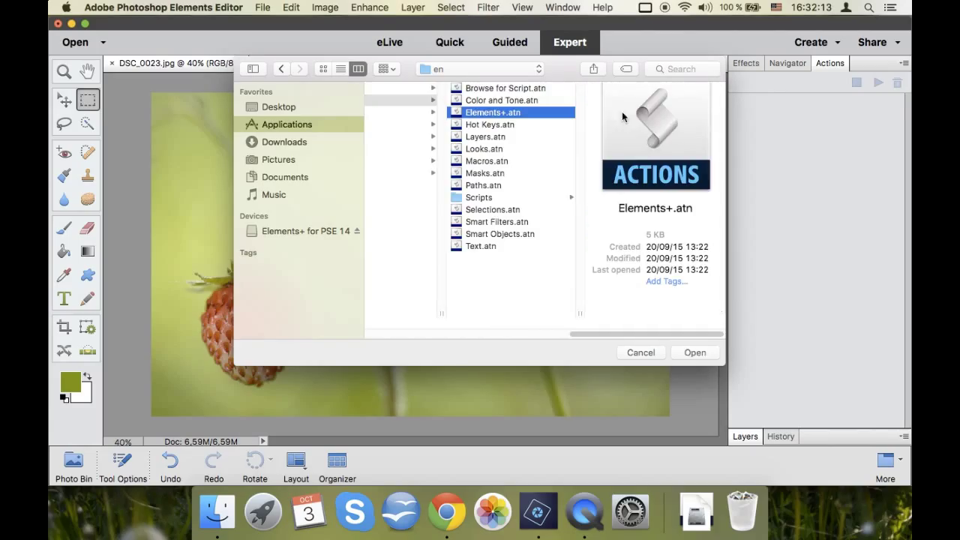
pyautogui.click(689, 352)
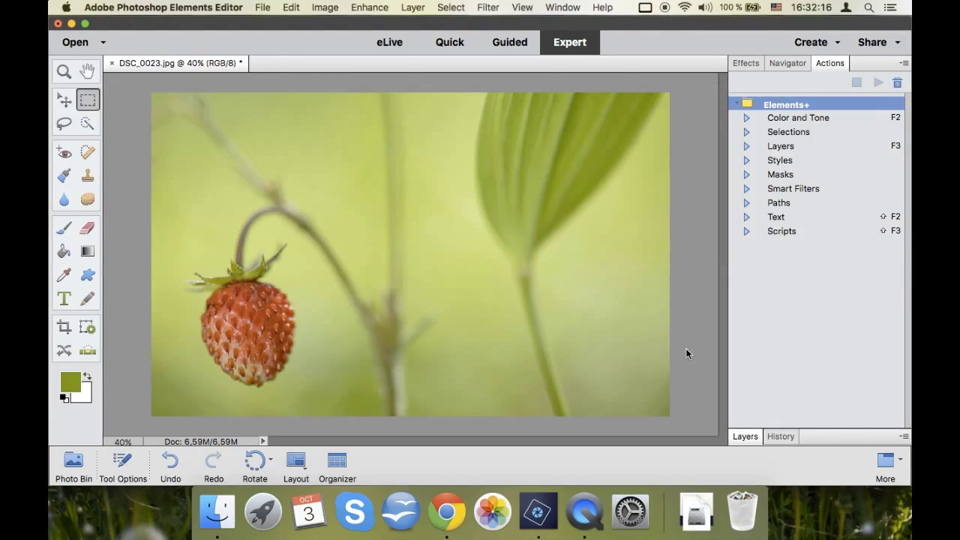
# Run Color and Tone to add a Selective Color layer with Reds magenta at -50.
pyautogui.click(781, 120)
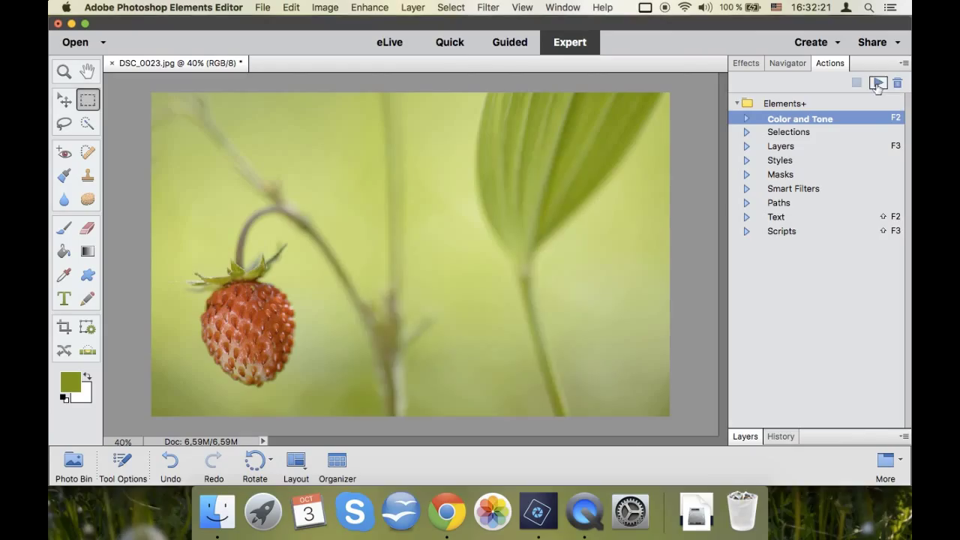
pyautogui.click(878, 84)
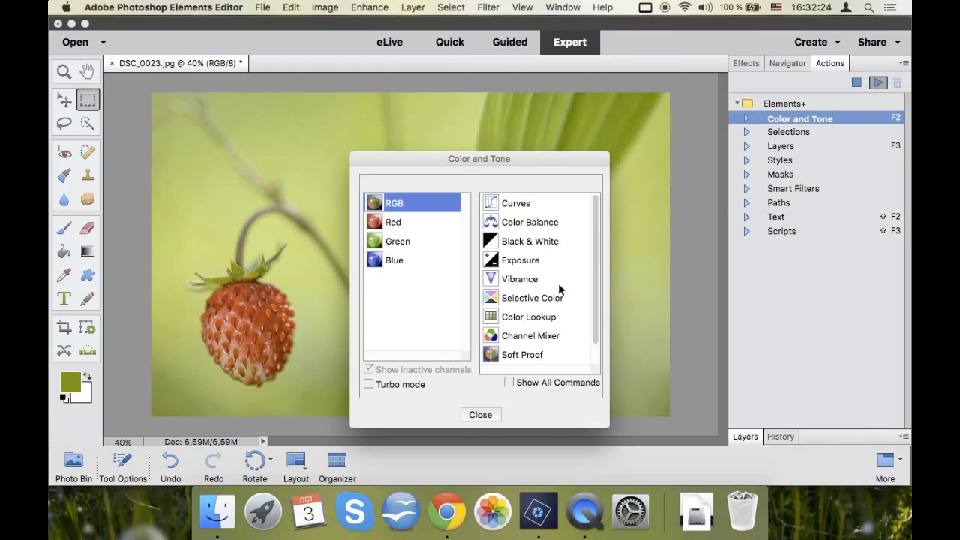
pyautogui.click(530, 300)
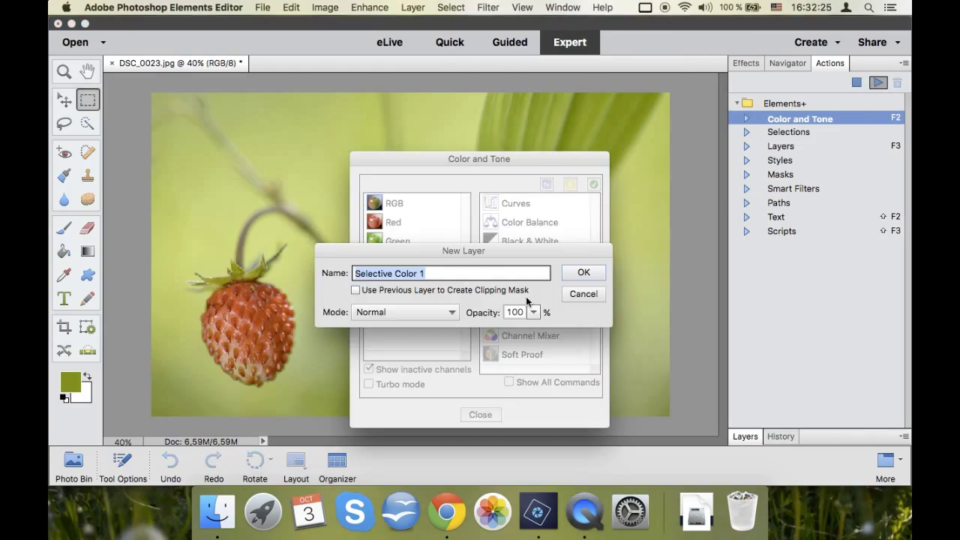
pyautogui.click(573, 275)
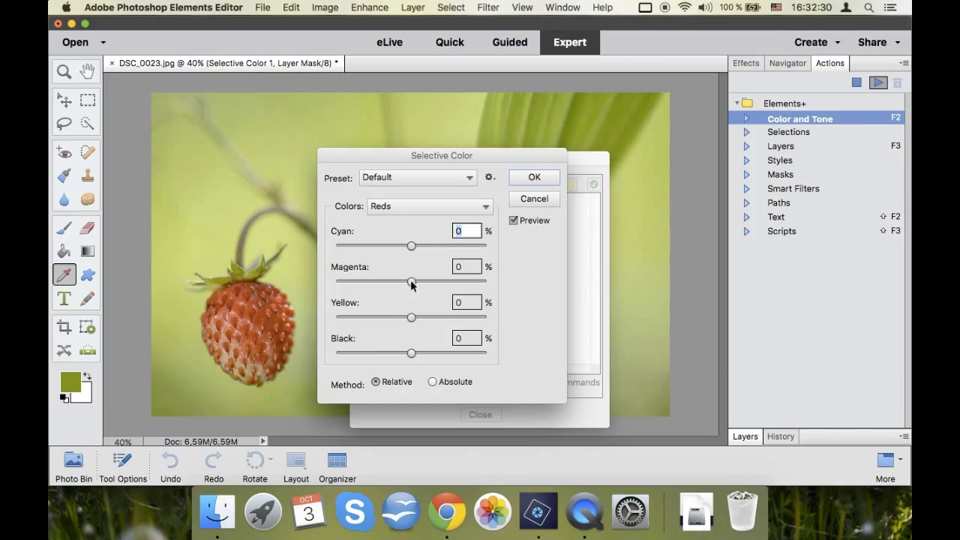
pyautogui.moveTo(411, 282); pyautogui.dragTo(390, 282)
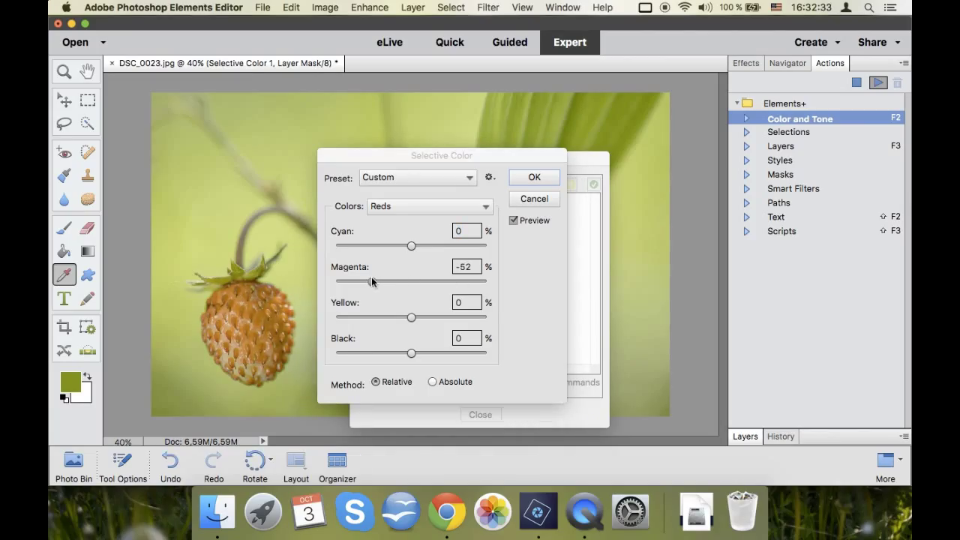
pyautogui.click(525, 178)
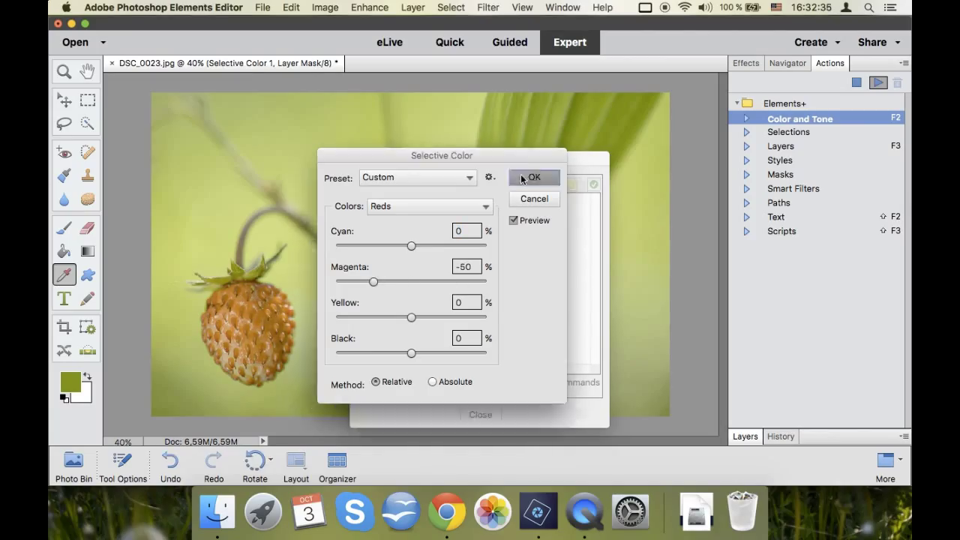
# Run the Scripts action and apply '4. Sharpen Linear' from the Sharpen category.
pyautogui.click(782, 232)
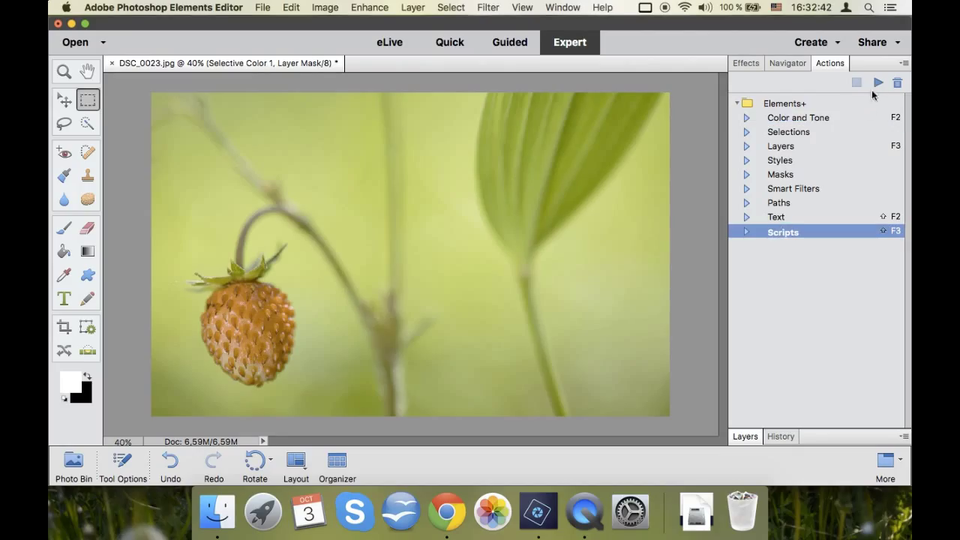
pyautogui.click(877, 83)
pyautogui.click(505, 159)
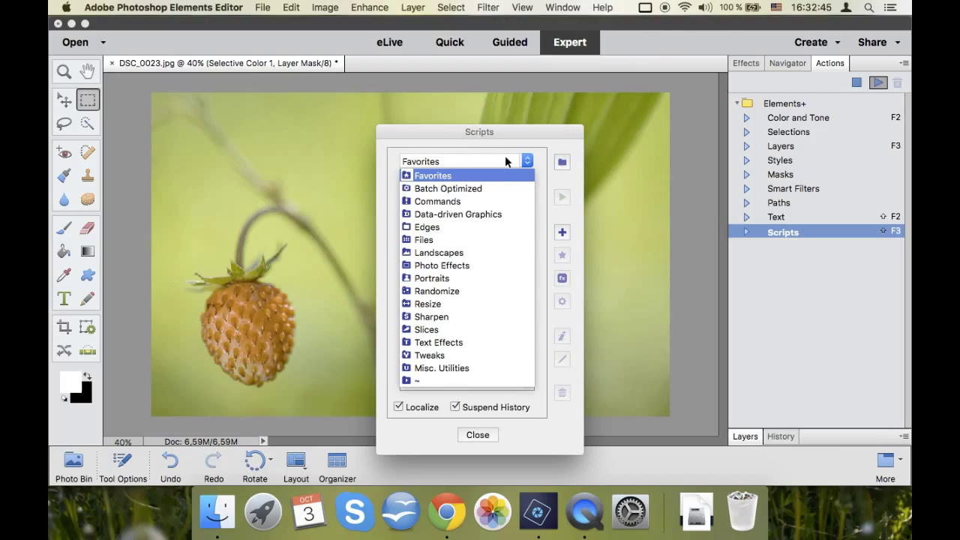
pyautogui.click(445, 317)
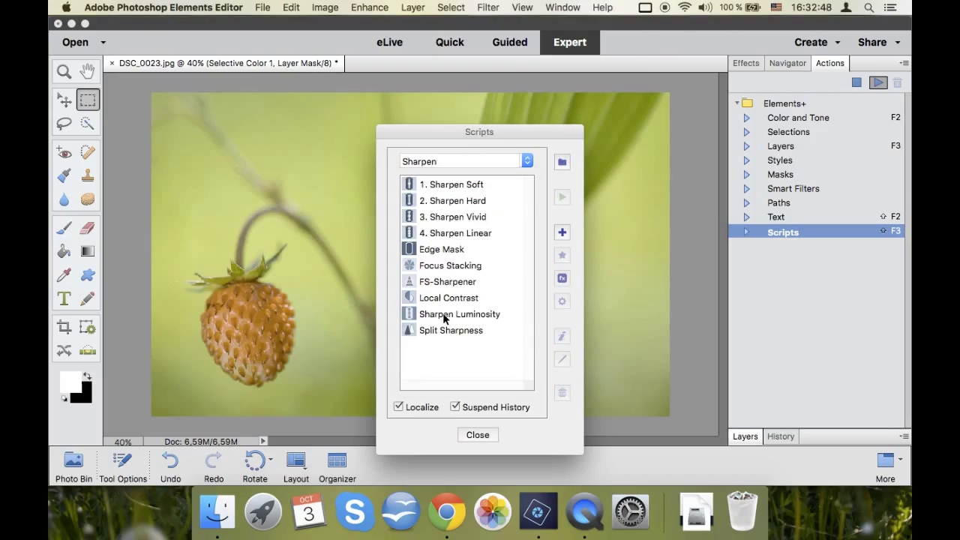
pyautogui.click(452, 238)
pyautogui.doubleClick(450, 238)
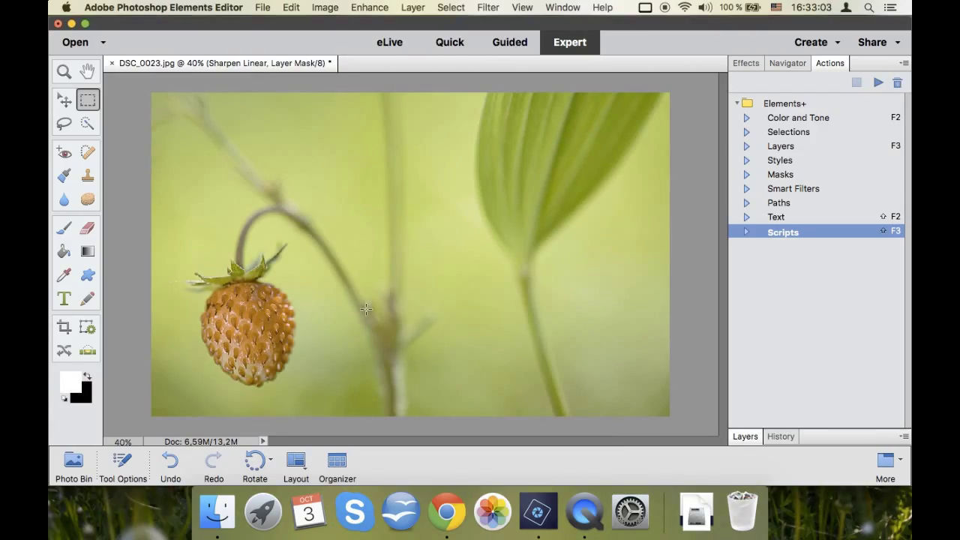
# Open Get Info for ND Filter.jsx in Elements+/14.0/Scripts/Landscapes and expand Open with.
pyautogui.click(216, 513)
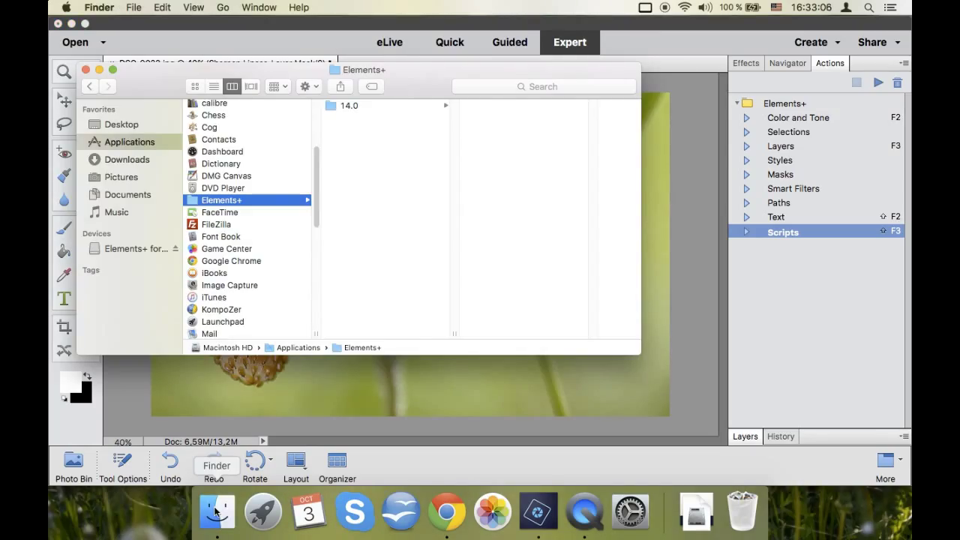
pyautogui.click(351, 104)
pyautogui.click(477, 179)
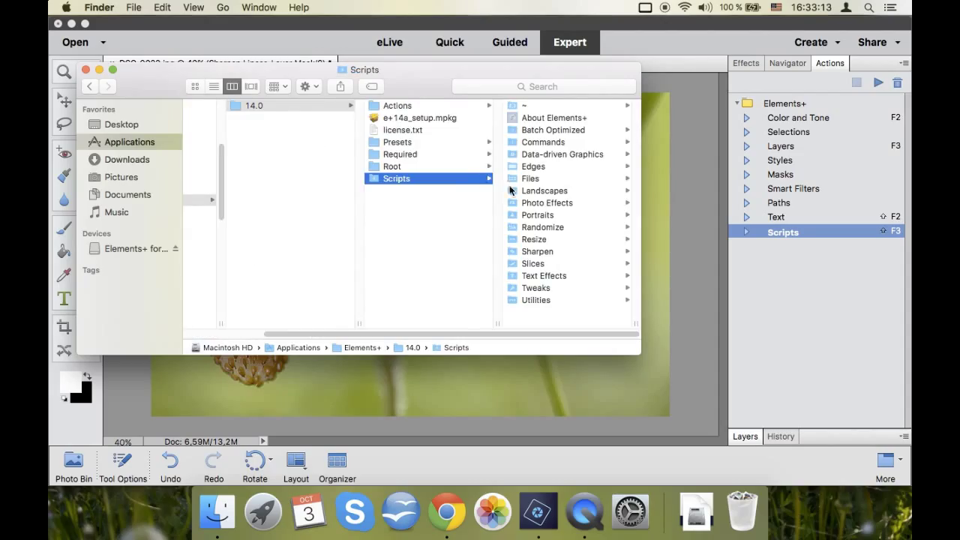
pyautogui.click(518, 191)
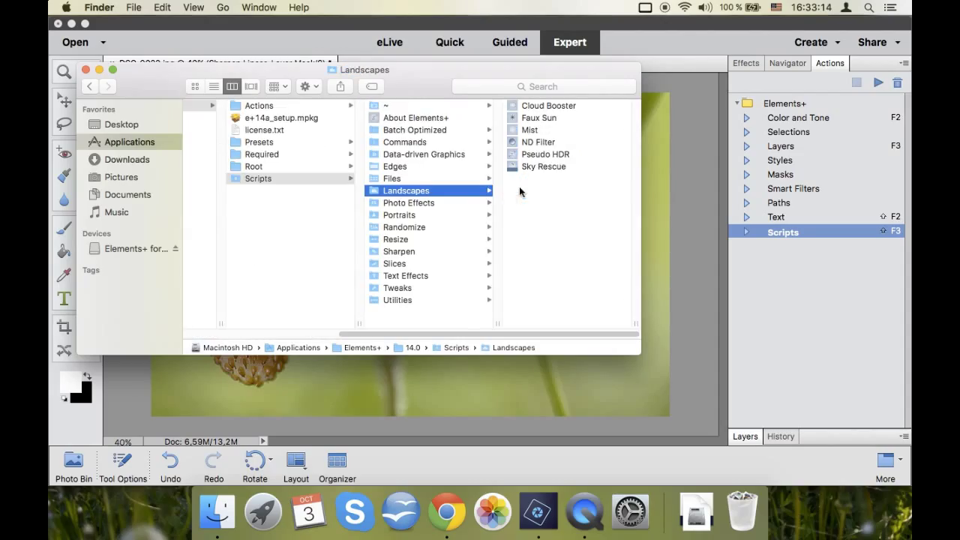
pyautogui.rightClick(531, 143)
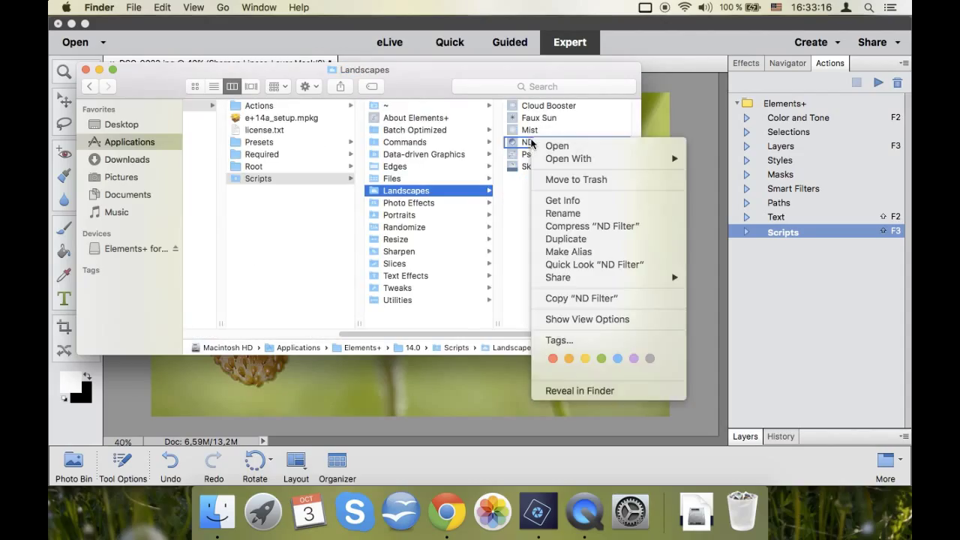
pyautogui.click(548, 201)
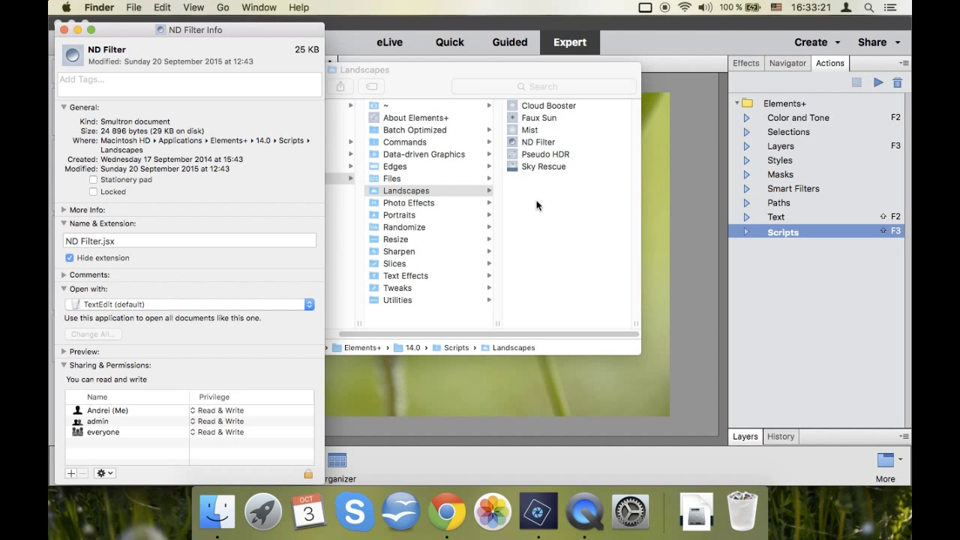
pyautogui.click(308, 305)
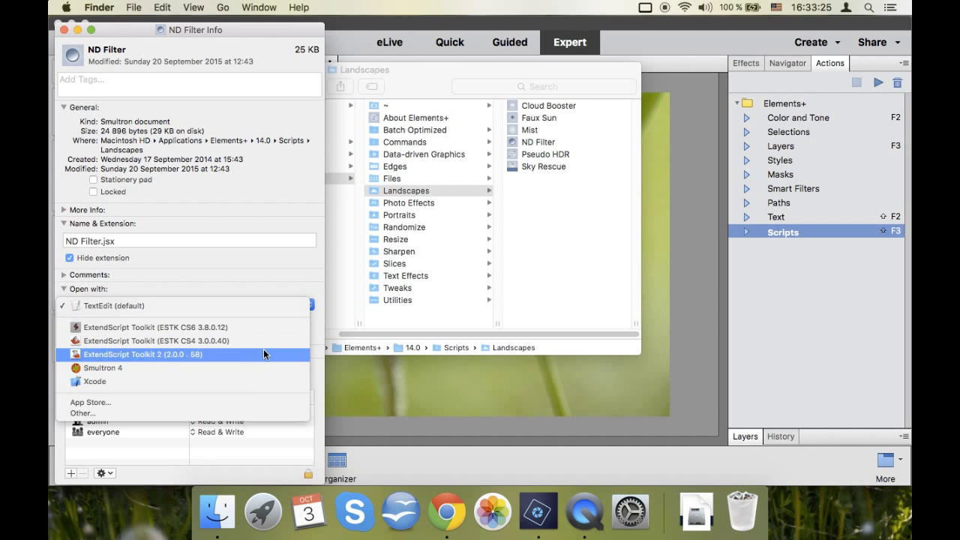
# Set all .jsx scripts to open with Adobe Photoshop Elements Editor from Support Files.
pyautogui.click(216, 413)
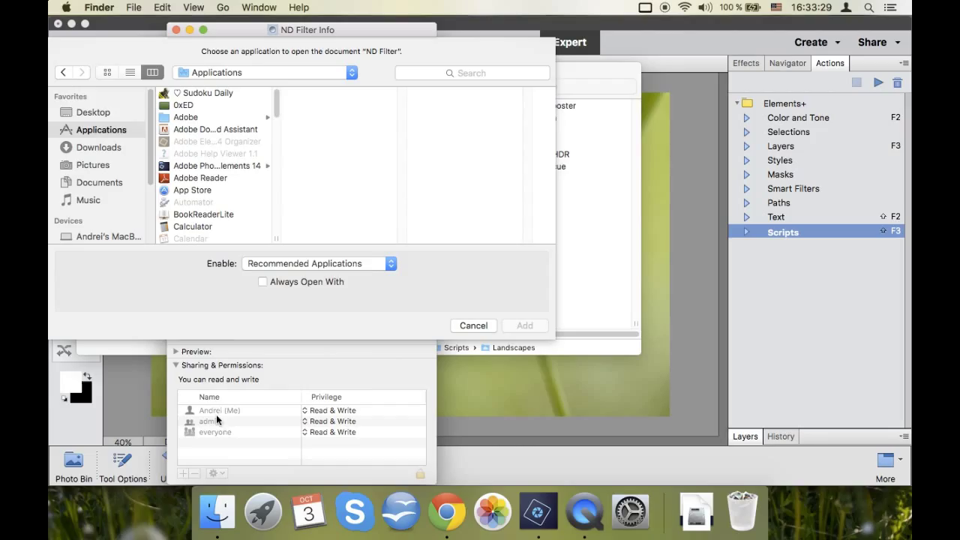
pyautogui.click(317, 268)
pyautogui.click(315, 276)
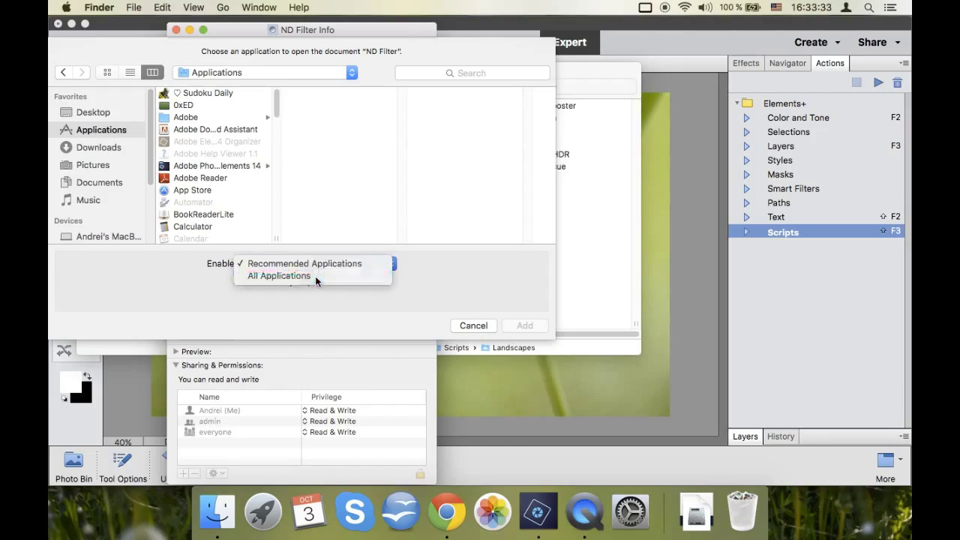
pyautogui.click(238, 165)
pyautogui.click(316, 105)
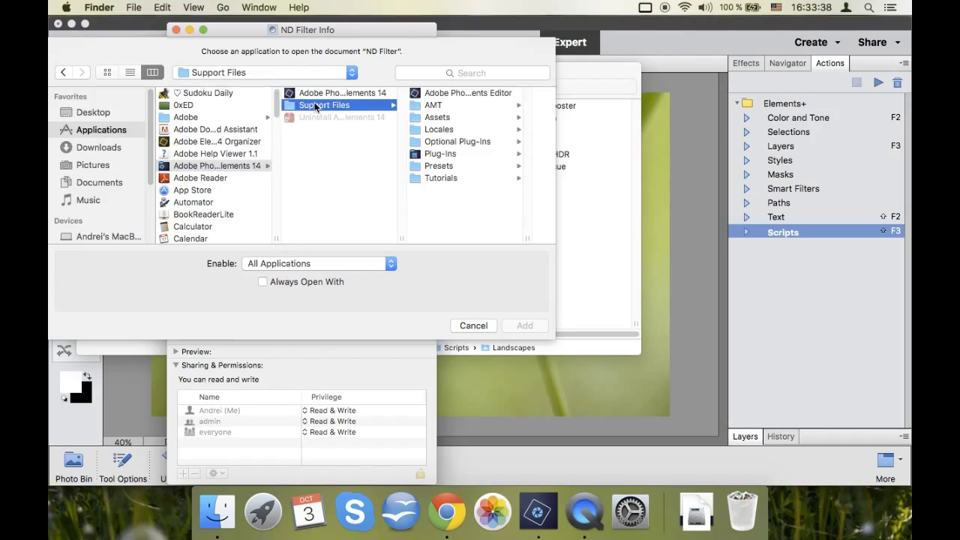
pyautogui.click(435, 96)
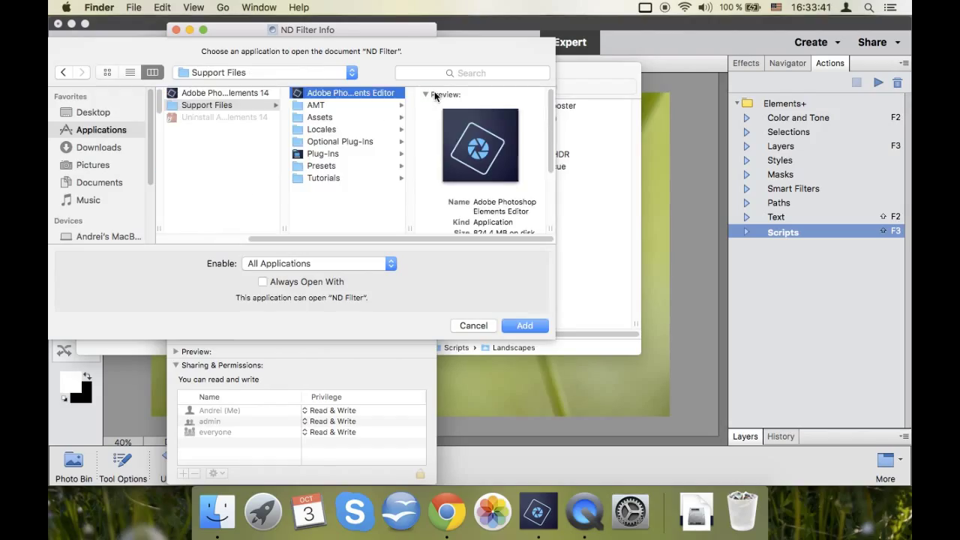
pyautogui.click(524, 327)
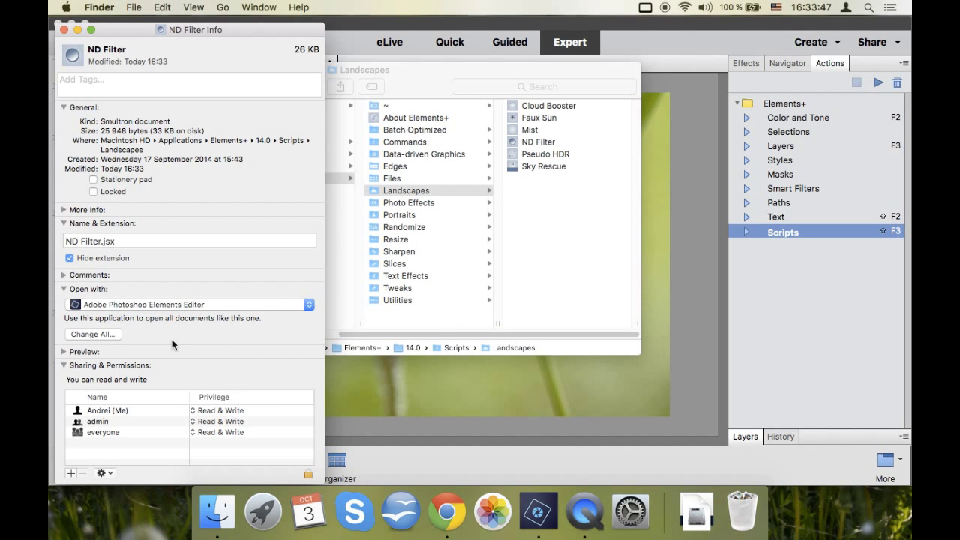
pyautogui.click(114, 335)
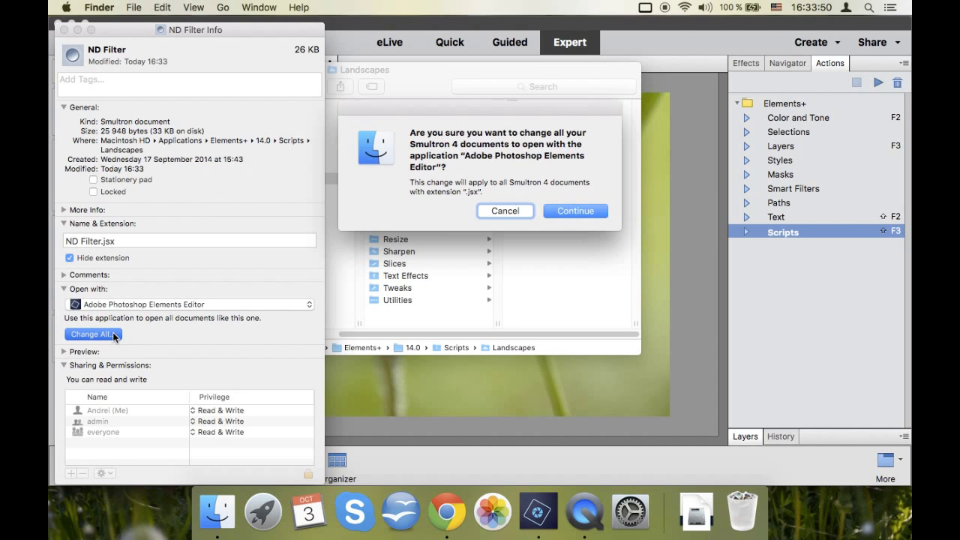
pyautogui.click(555, 211)
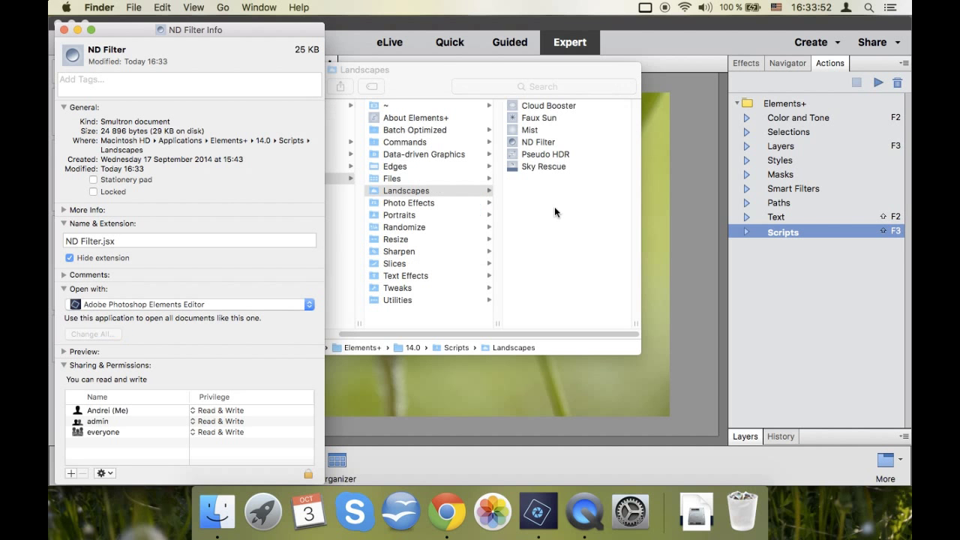
# Close the info window and add the ~ scripts folder to the Dock.
pyautogui.click(64, 30)
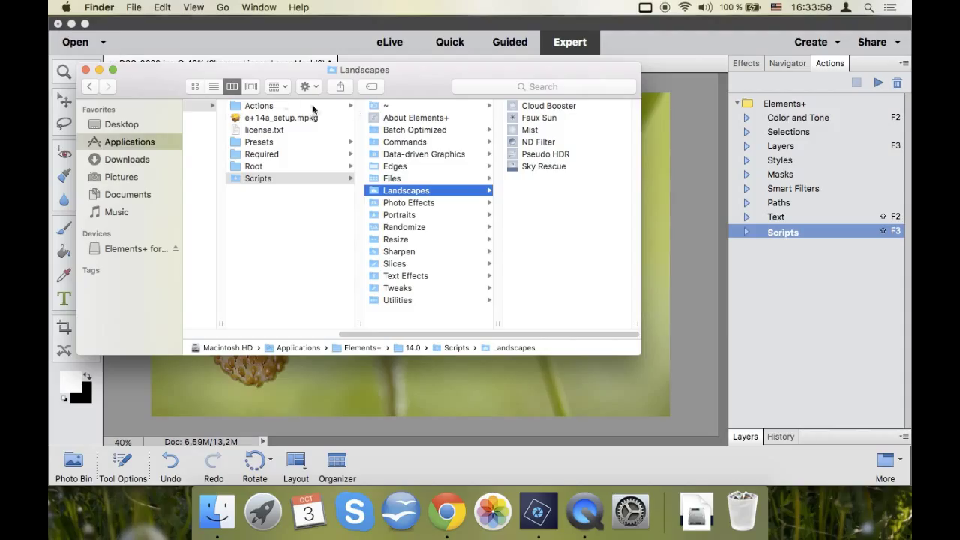
pyautogui.moveTo(379, 109); pyautogui.dragTo(667, 501)
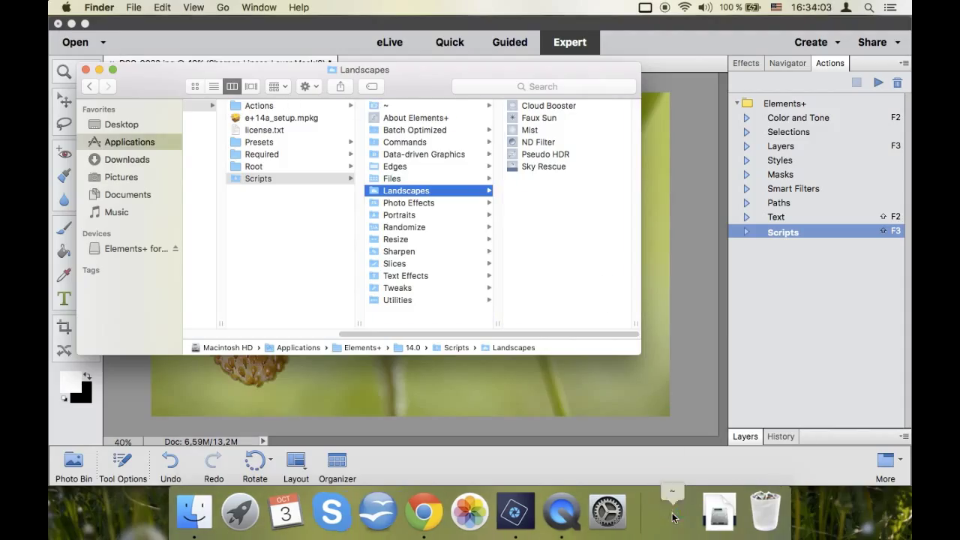
pyautogui.moveTo(668, 501); pyautogui.dragTo(673, 518)
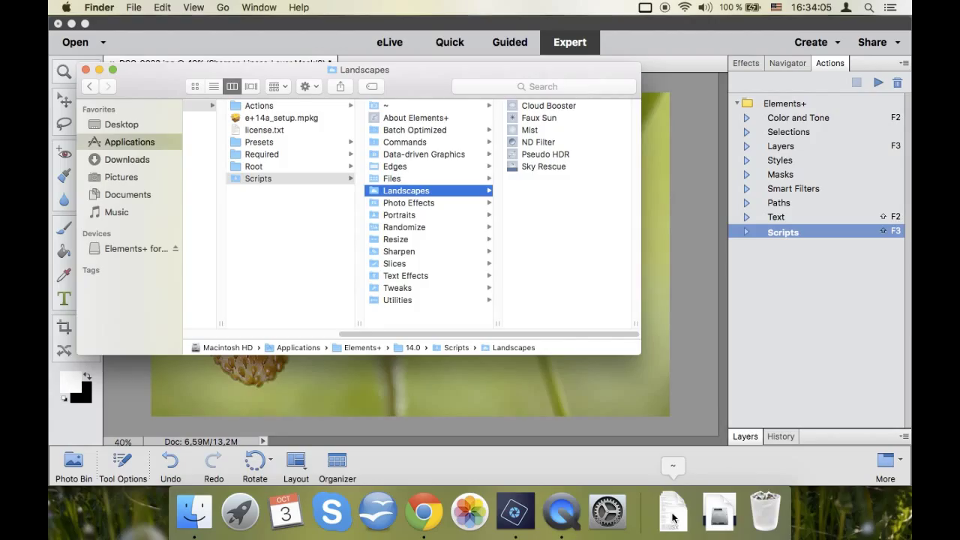
pyautogui.click(673, 518)
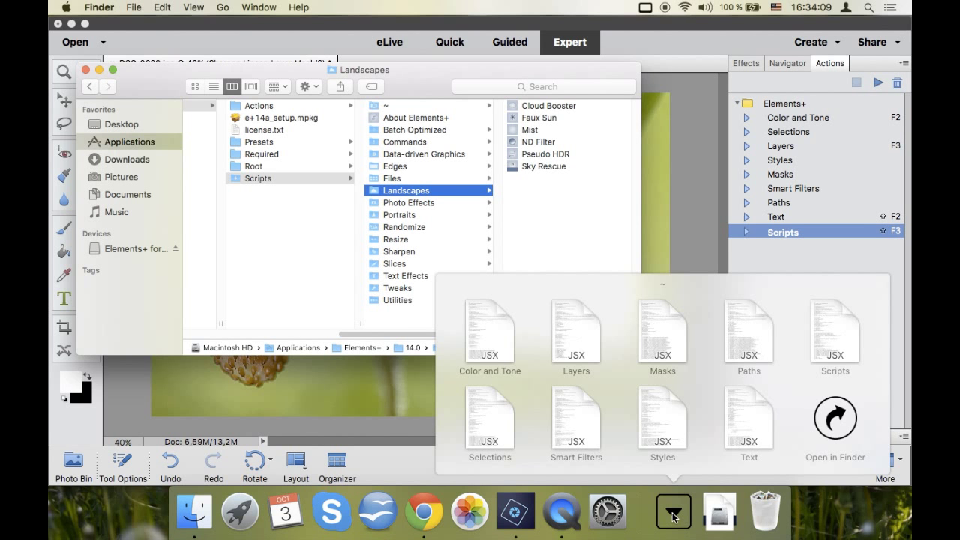
# Set the ~ Dock stack to display as a folder with contents viewed as a list.
pyautogui.rightClick(673, 517)
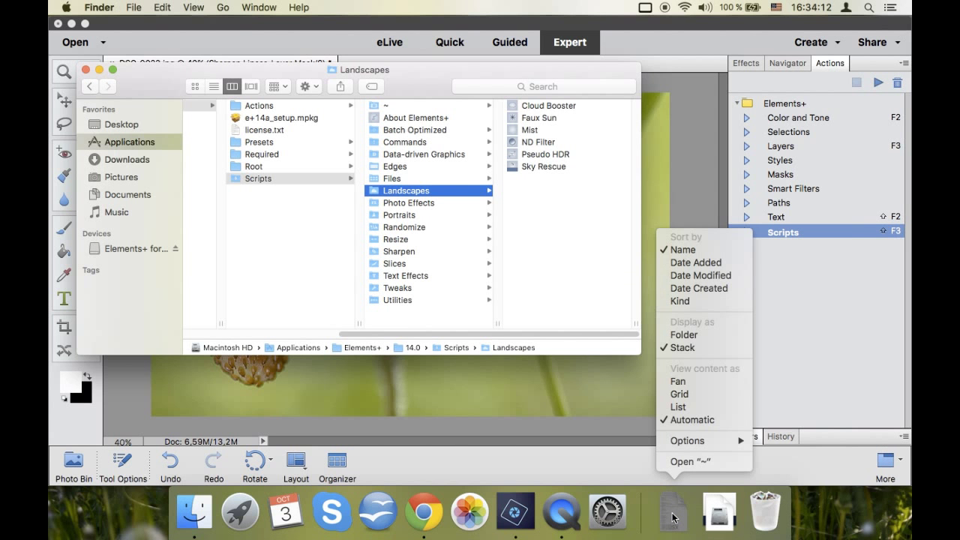
pyautogui.click(674, 334)
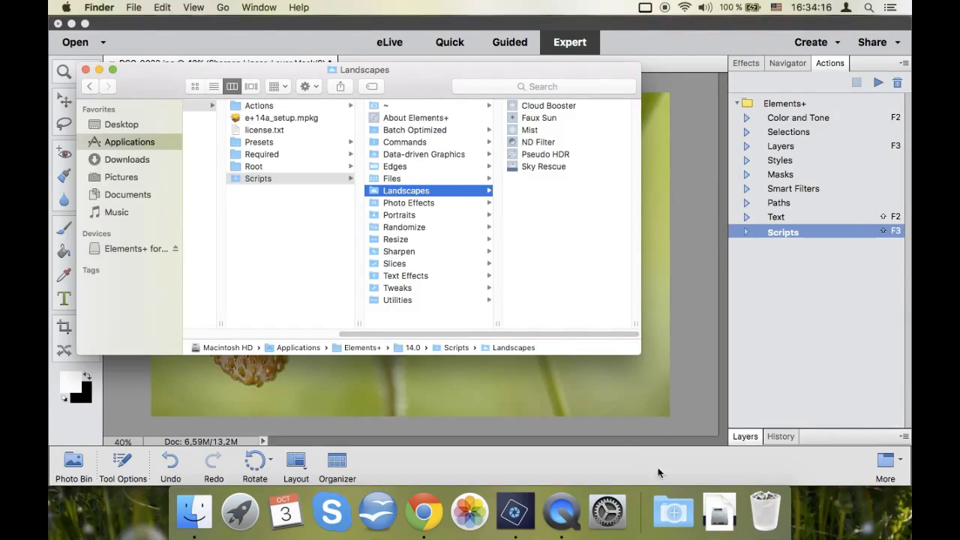
pyautogui.rightClick(670, 514)
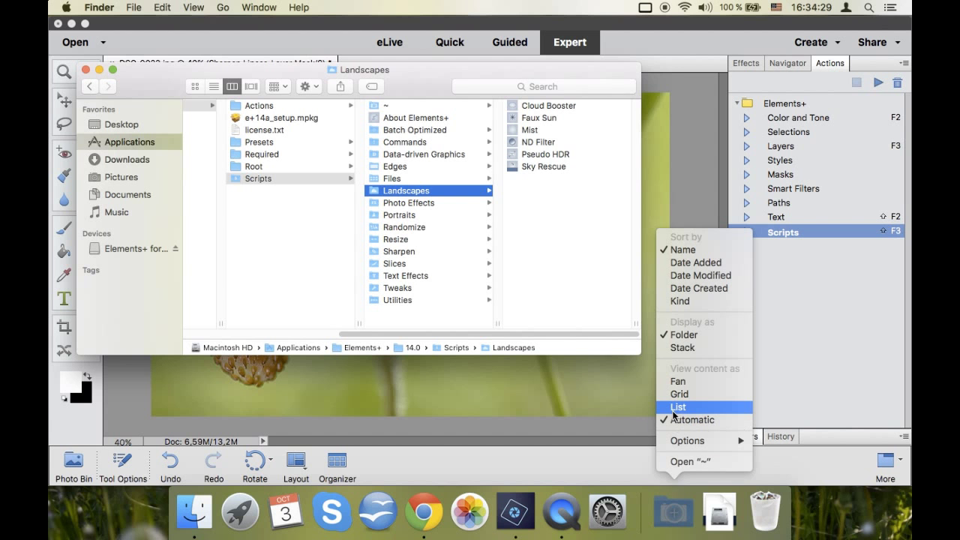
pyautogui.click(673, 407)
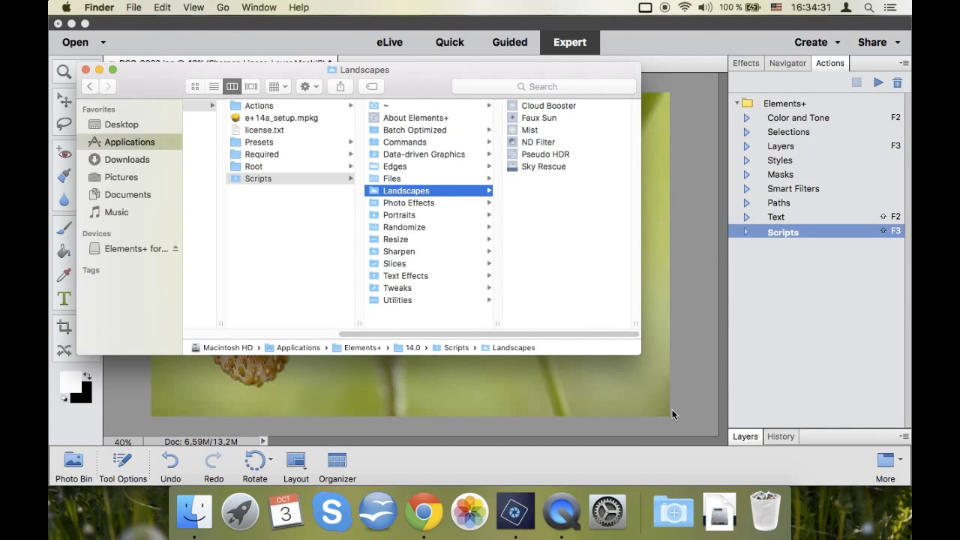
pyautogui.click(670, 462)
pyautogui.click(673, 512)
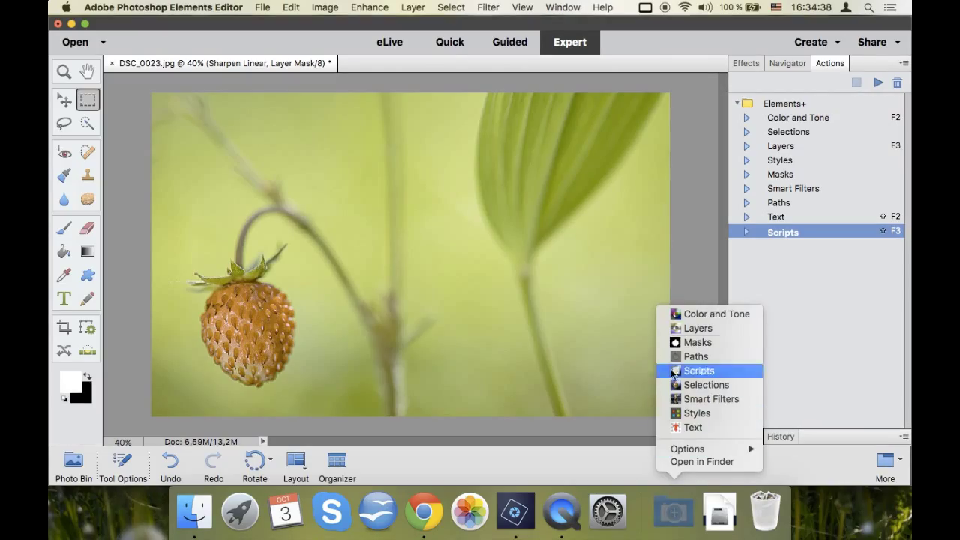
# Run the Color and Tone script and shape a Curves 1 layer's curve into an S, deepening shadows.
pyautogui.click(679, 314)
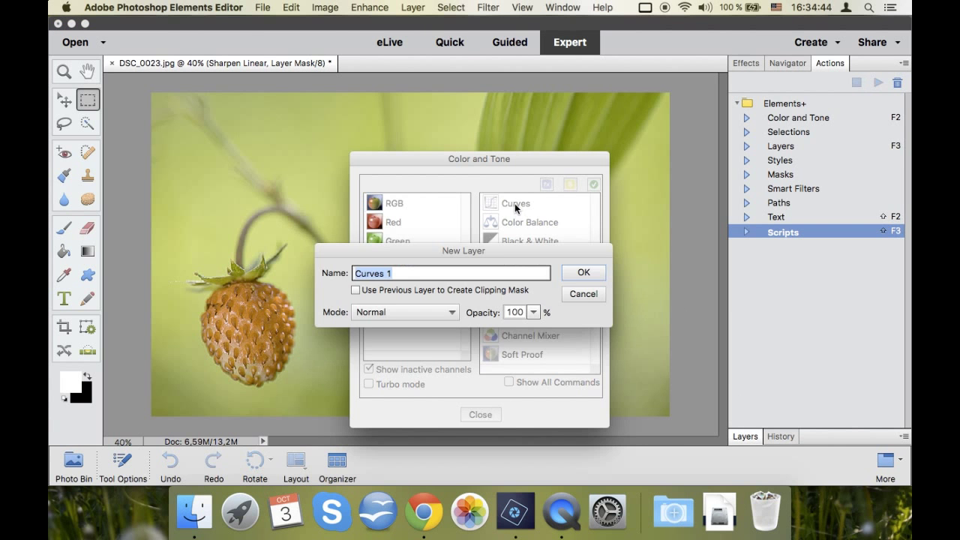
pyautogui.click(584, 273)
pyautogui.click(484, 235)
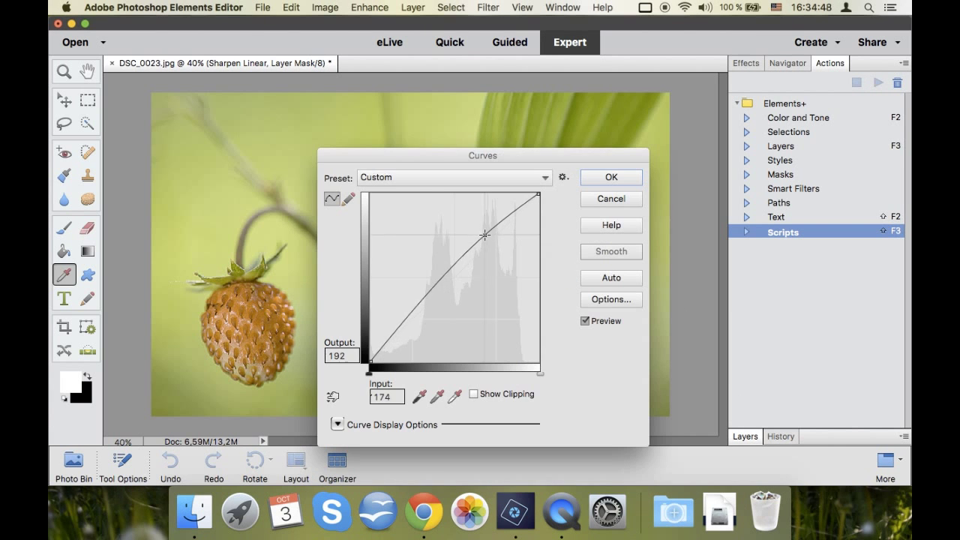
pyautogui.moveTo(485, 234); pyautogui.dragTo(481, 233)
pyautogui.moveTo(435, 293); pyautogui.dragTo(435, 303)
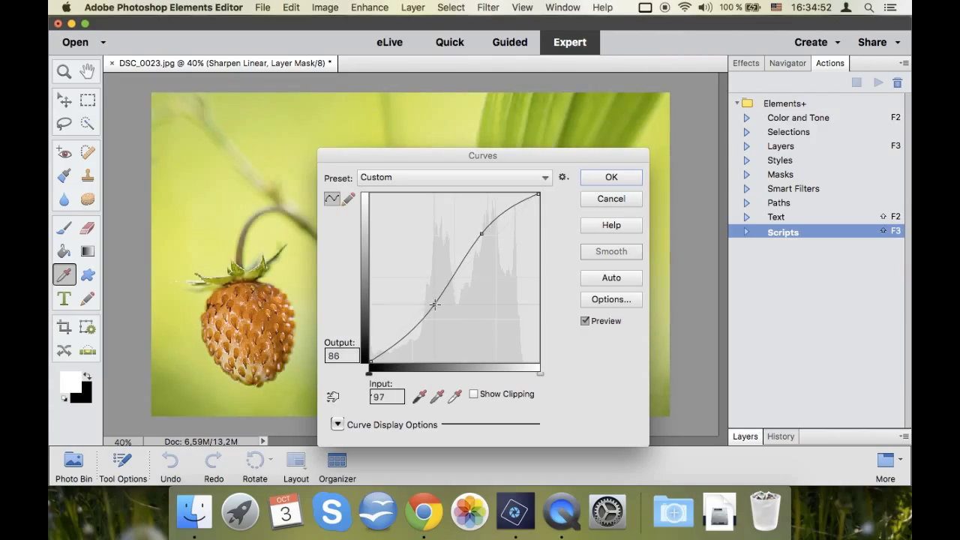
pyautogui.click(603, 178)
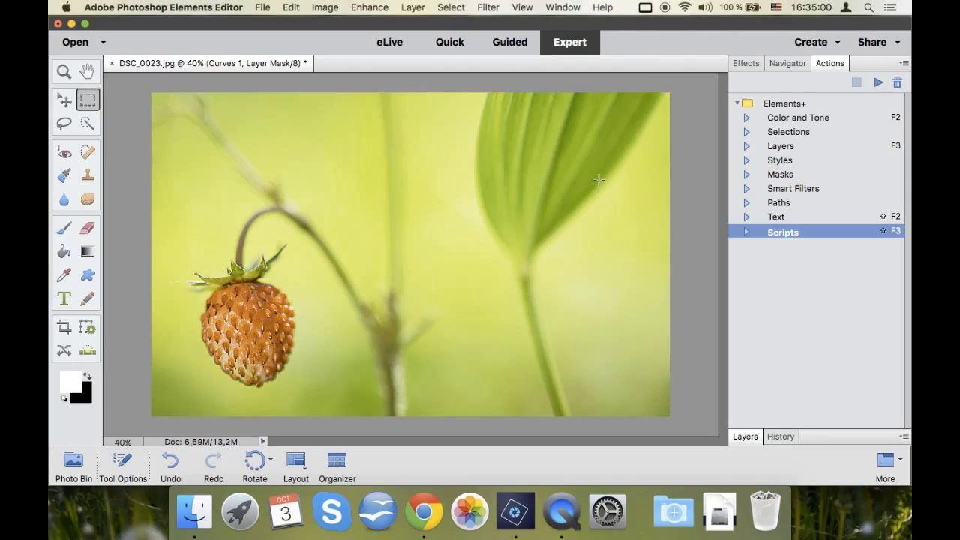
# Add the Scripts folder to the Dock, displayed as a folder with contents shown as a list.
pyautogui.click(193, 510)
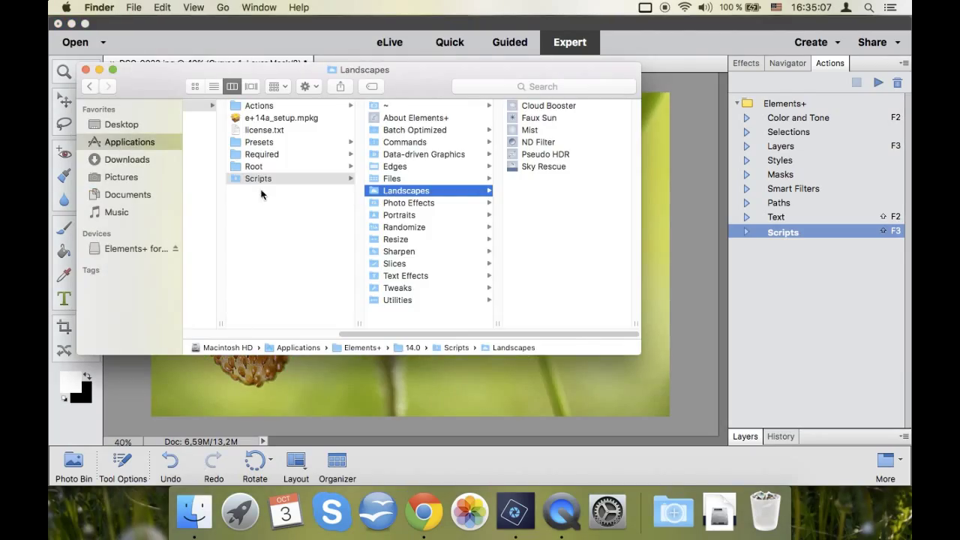
pyautogui.moveTo(263, 181); pyautogui.dragTo(702, 518)
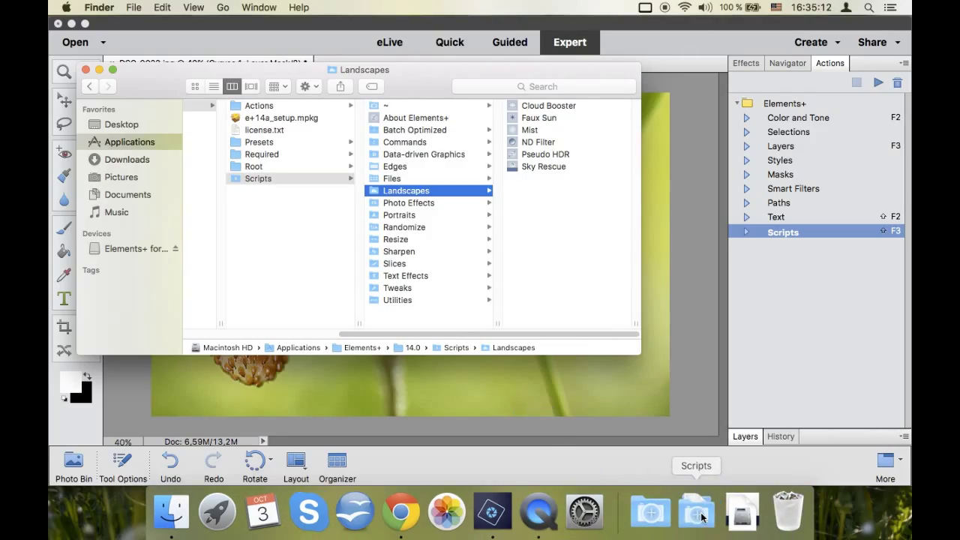
pyautogui.rightClick(701, 516)
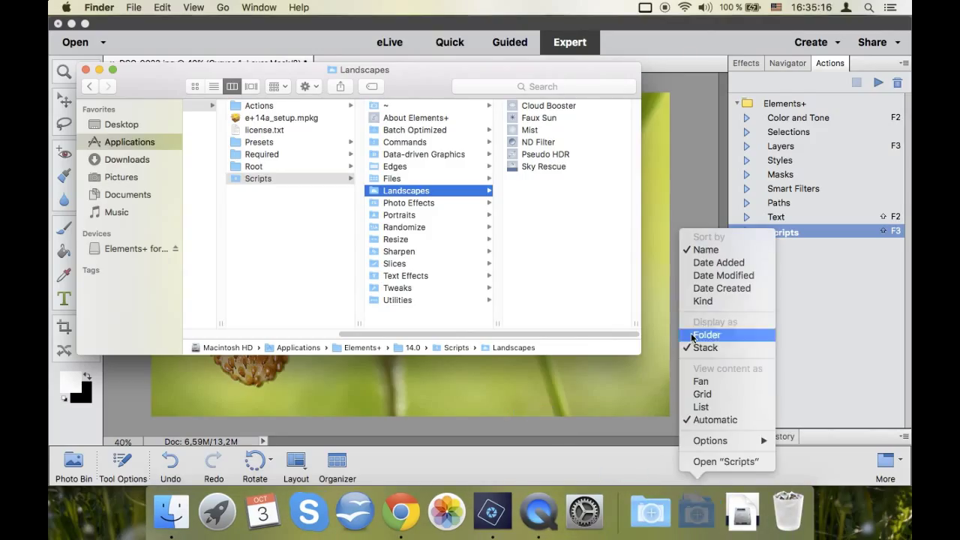
pyautogui.click(691, 337)
pyautogui.rightClick(691, 514)
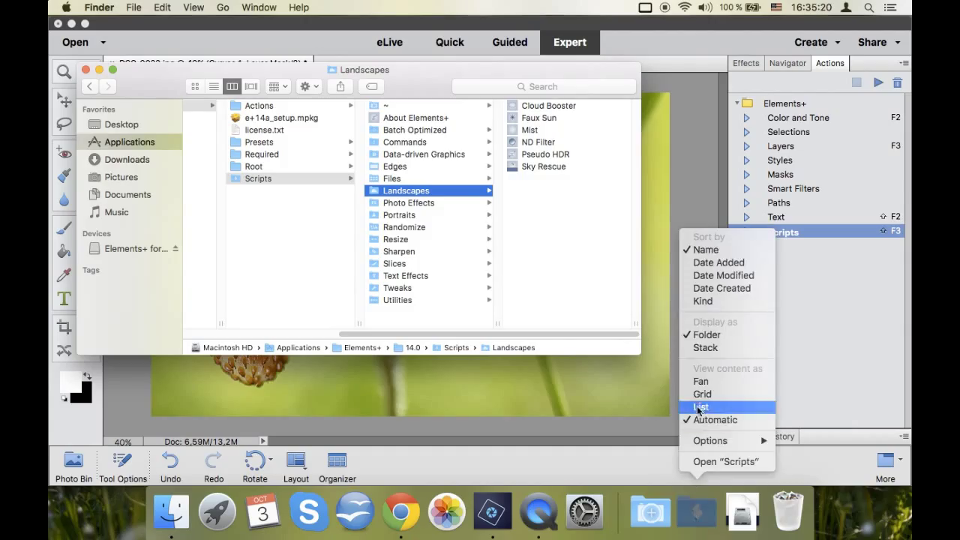
pyautogui.click(698, 406)
# Run the Rough Bounds edge script from the Scripts Dock list on the strawberry photo.
pyautogui.click(697, 464)
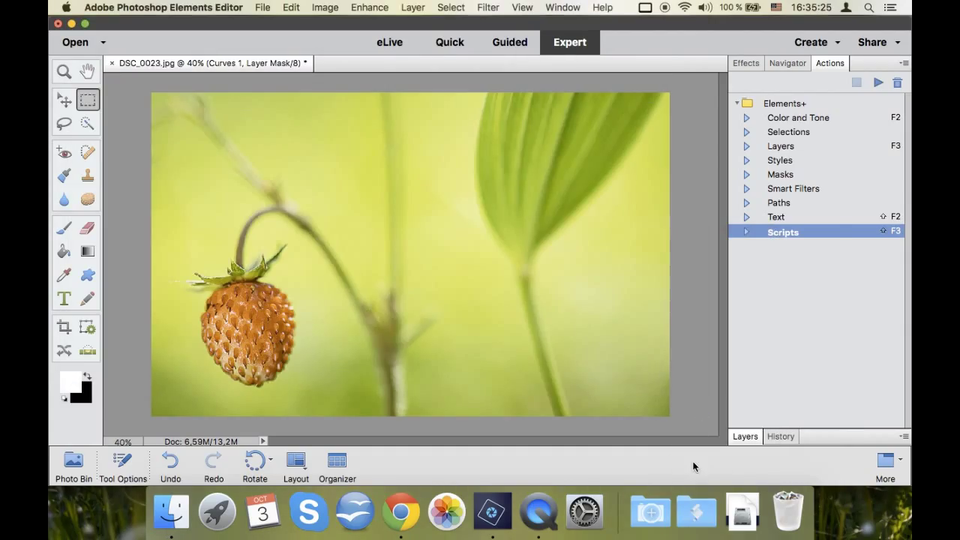
pyautogui.click(695, 510)
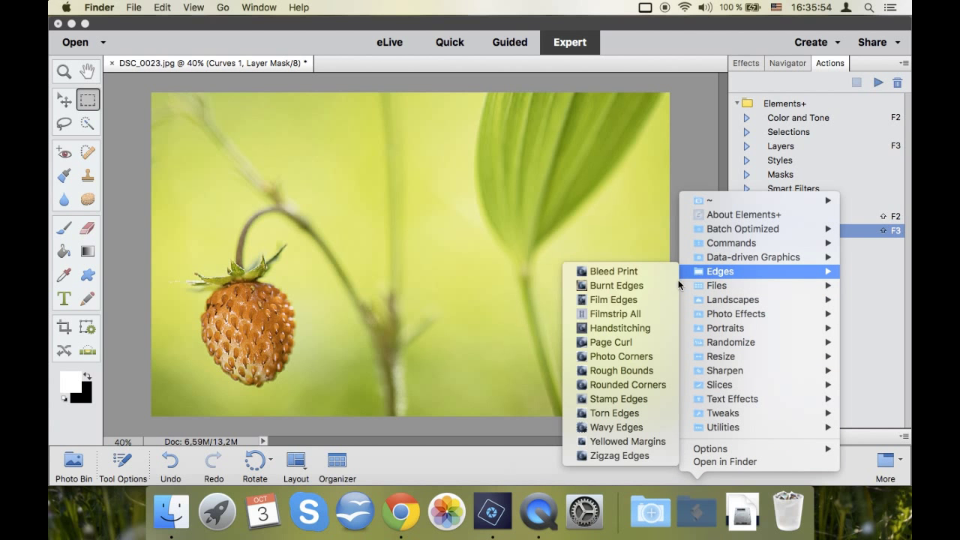
pyautogui.moveTo(721, 272)
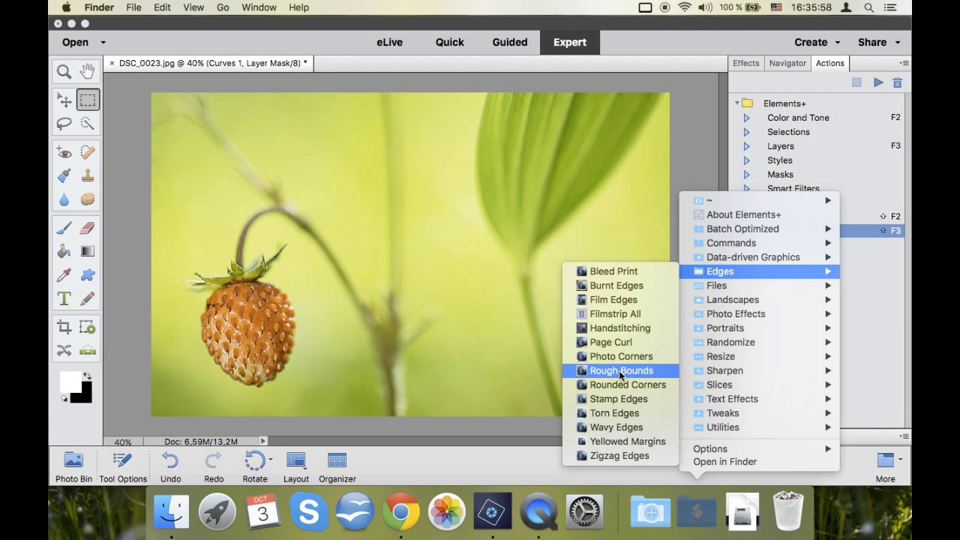
pyautogui.click(621, 372)
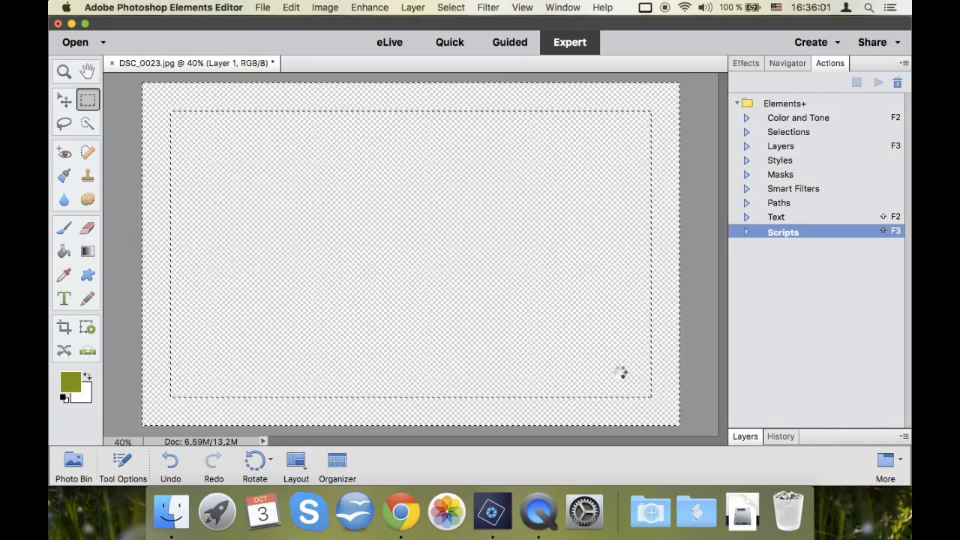